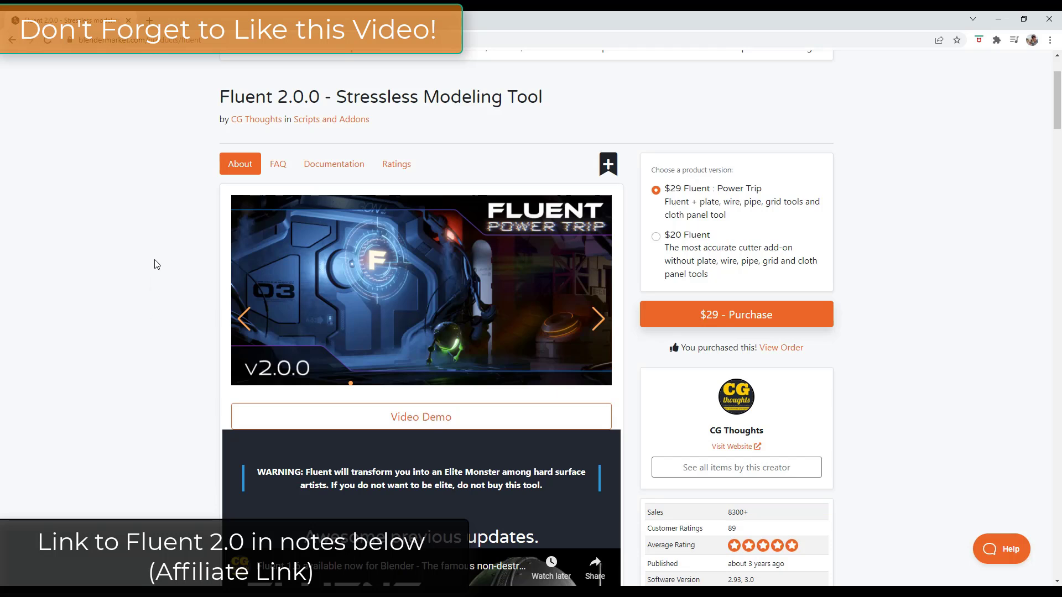
Look through the Fluent 2.0.0 product page, including the Power Trip plate, cable, pipe and grid features.
scroll(318, 146, up, 1)
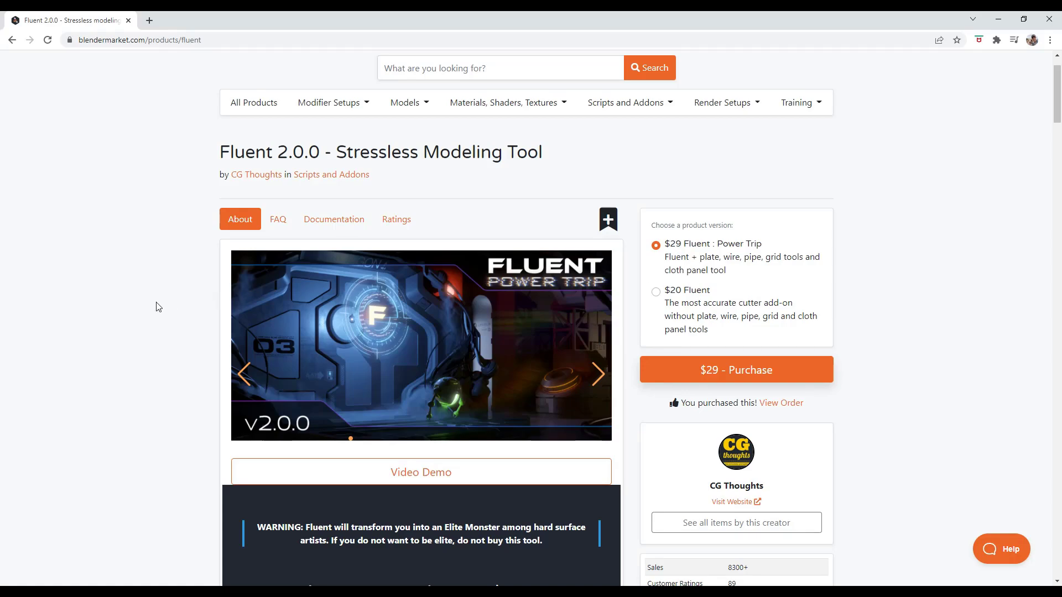
scroll(156, 304, down, 5)
scroll(155, 301, down, 20)
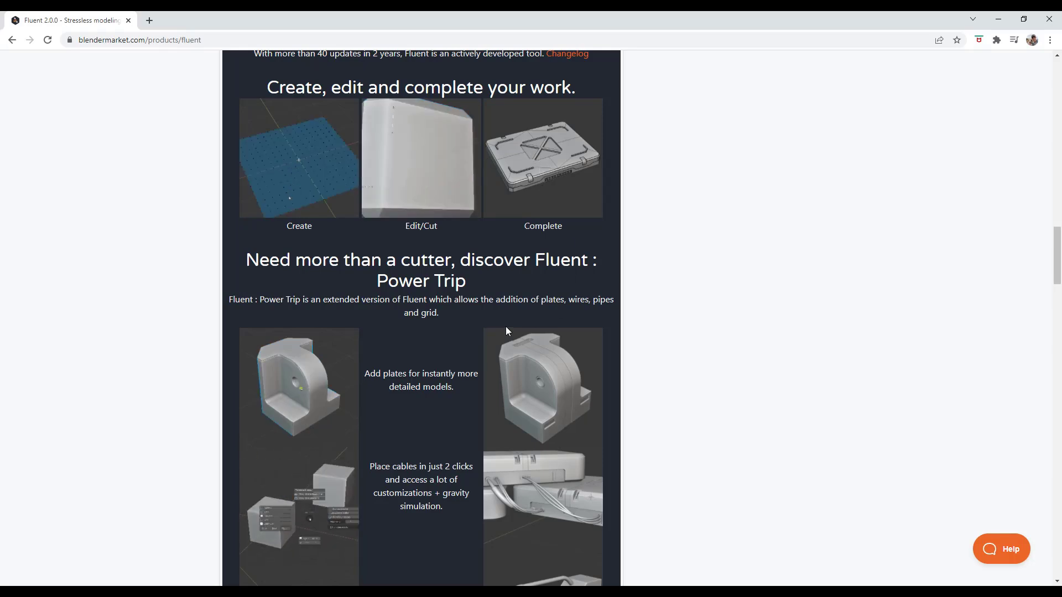
scroll(475, 397, down, 4)
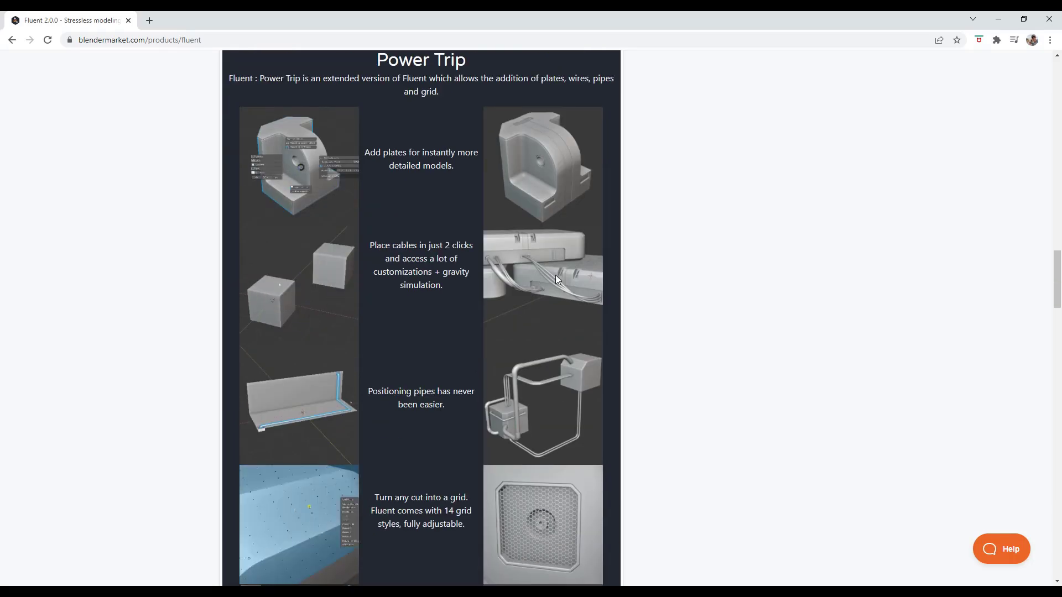
scroll(556, 274, down, 3)
scroll(546, 280, down, 17)
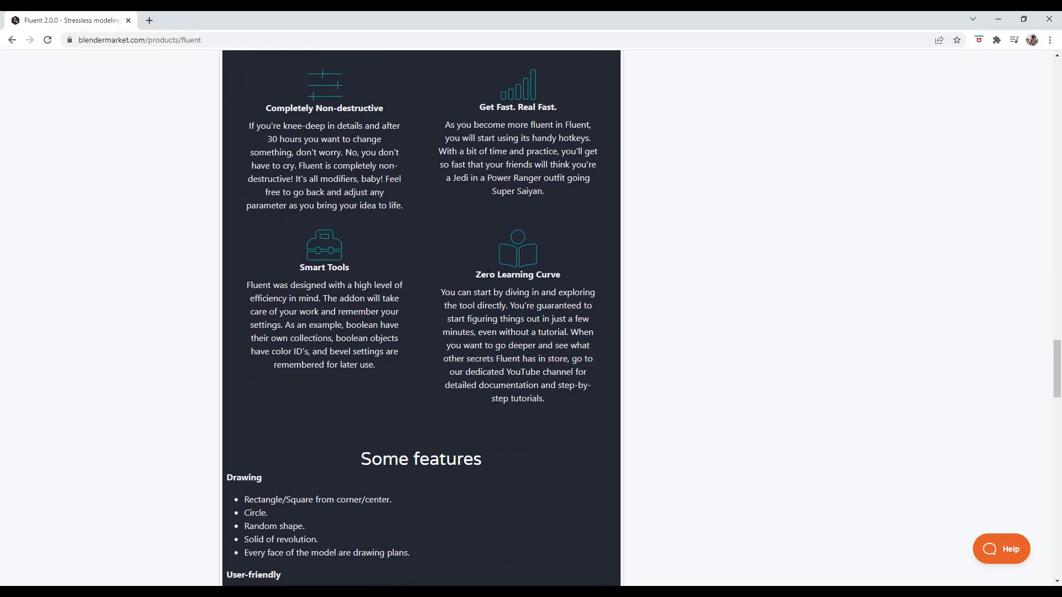
scroll(488, 275, up, 15)
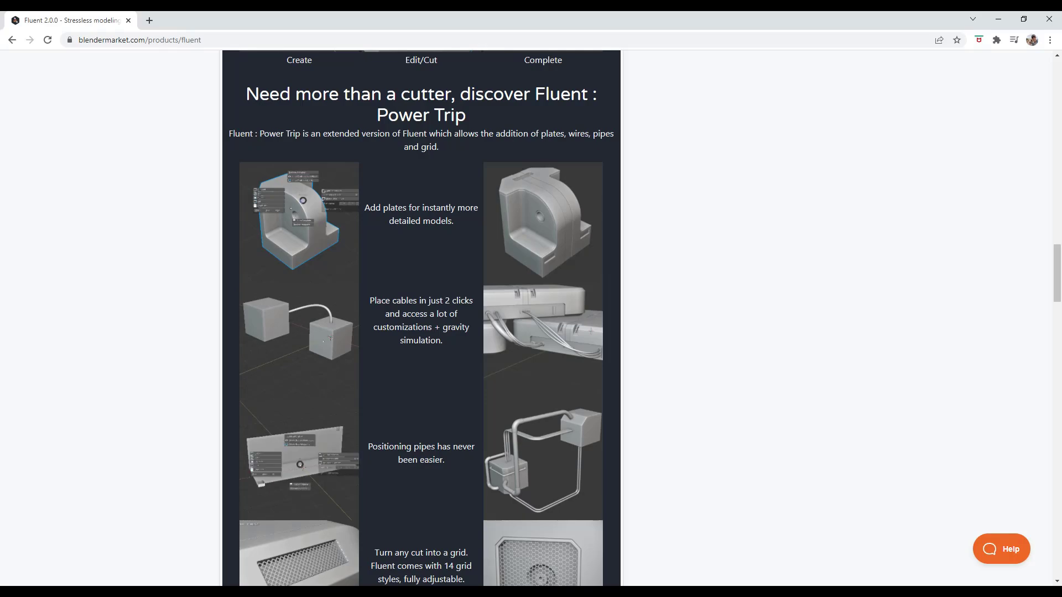
Switch to Blender and draw a Fluent rectangle cut on the block's top face, overhanging its near short edge.
click(1005, 20)
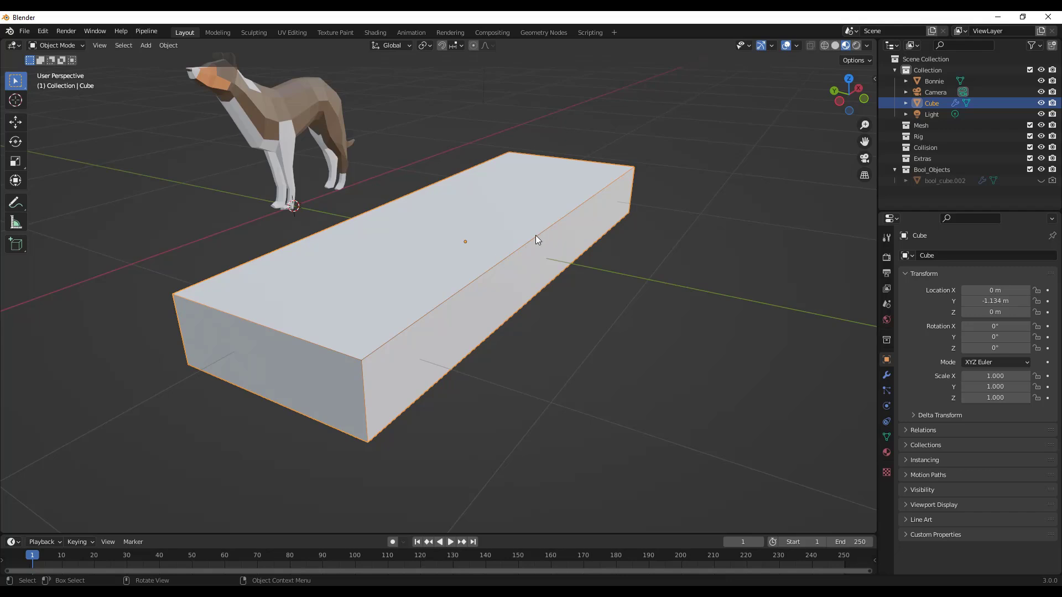
middle_drag(535, 236, 435, 261)
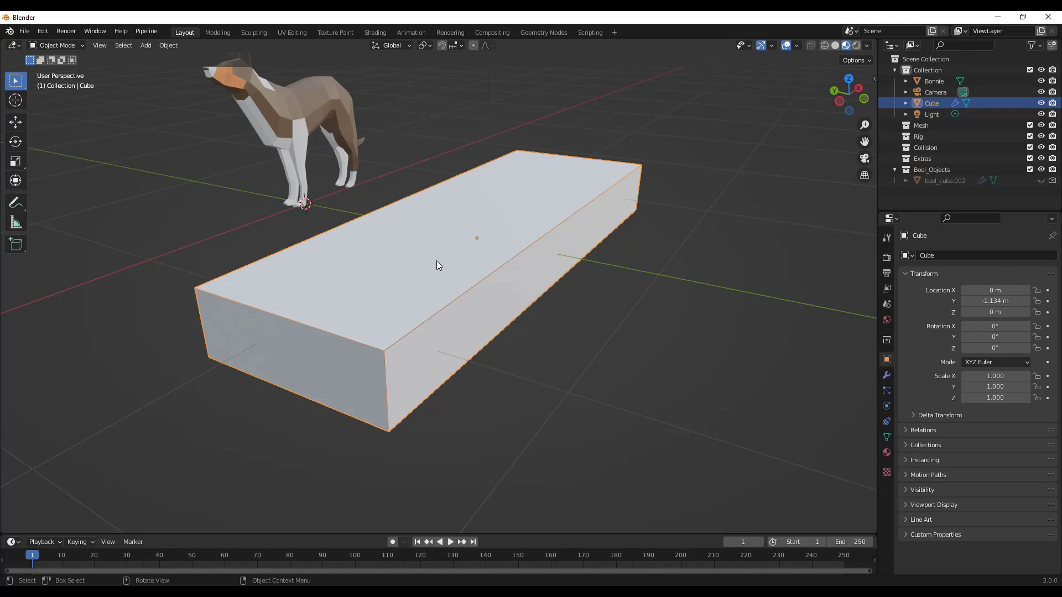
key(f)
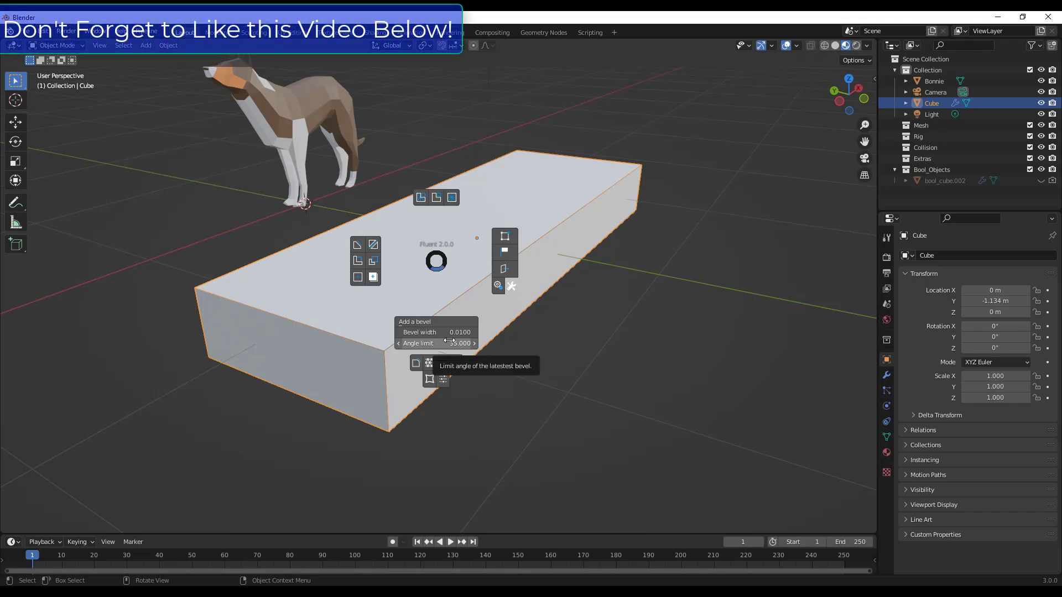
click(358, 246)
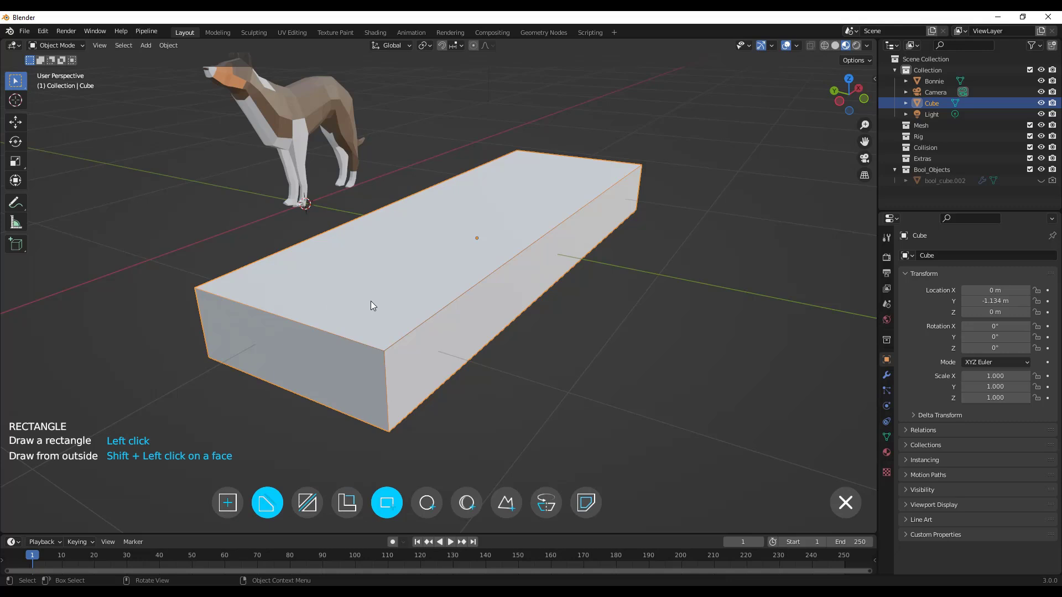
middle_drag(371, 301, 403, 376)
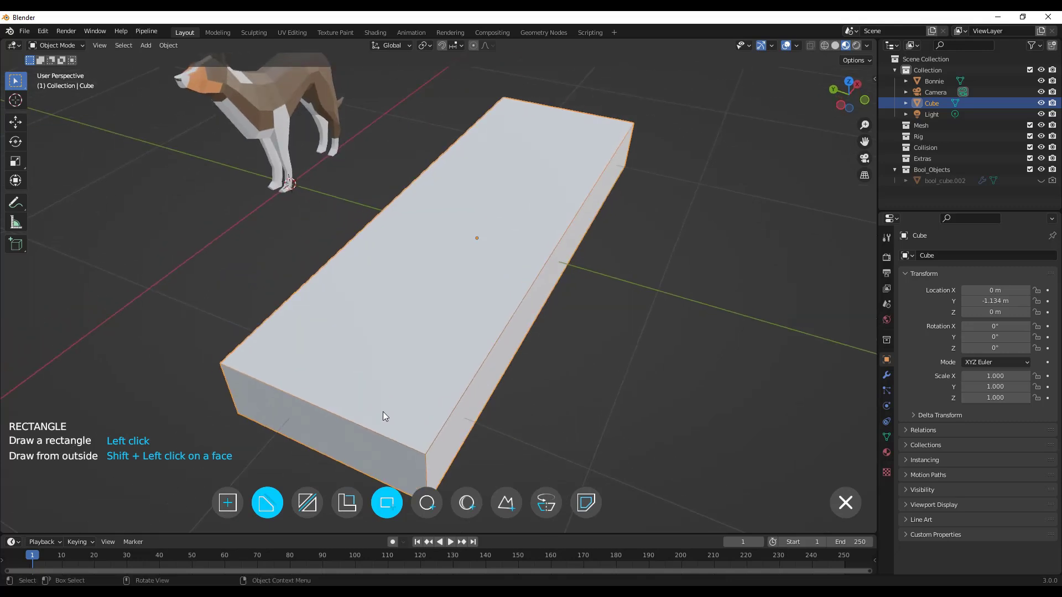
click(401, 409)
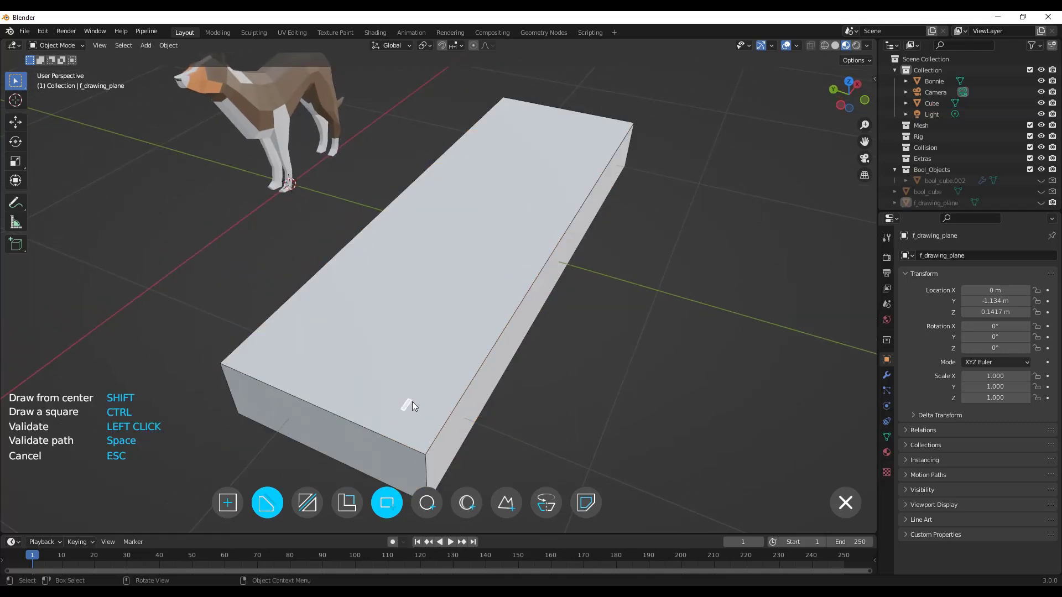
click(323, 460)
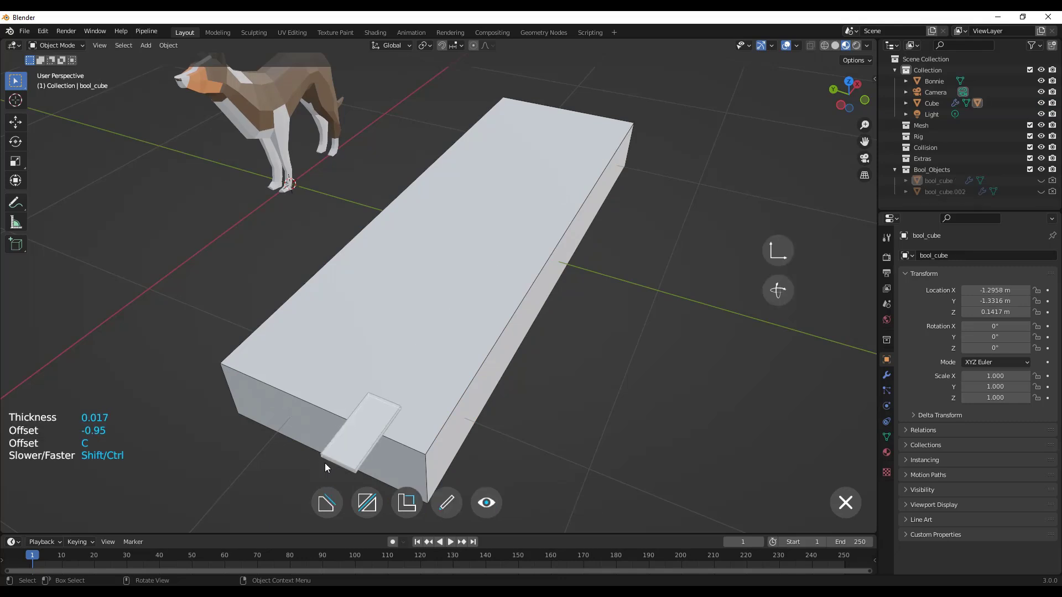
Set the rectangular cut's thickness to about -0.103 and its offset to about -0.537.
right_click(300, 441)
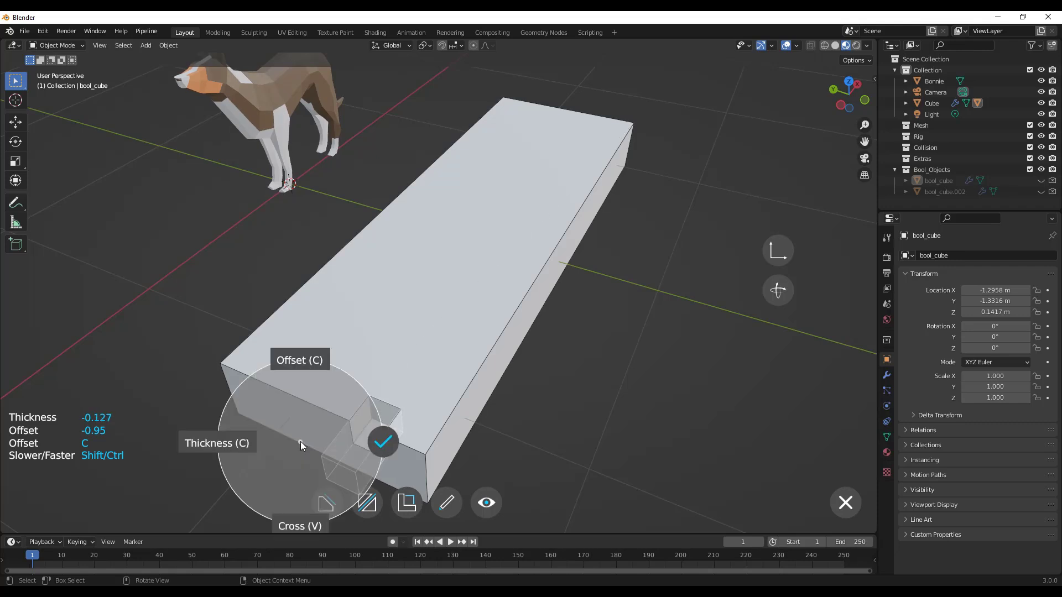
right_click(301, 442)
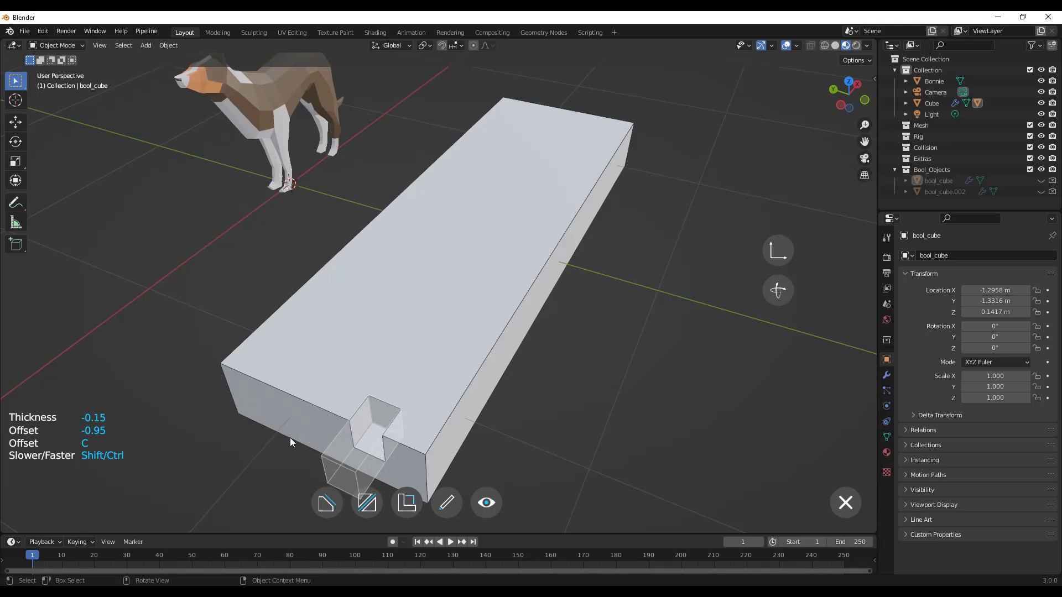
scroll(287, 357, down, 4)
scroll(291, 374, up, 6)
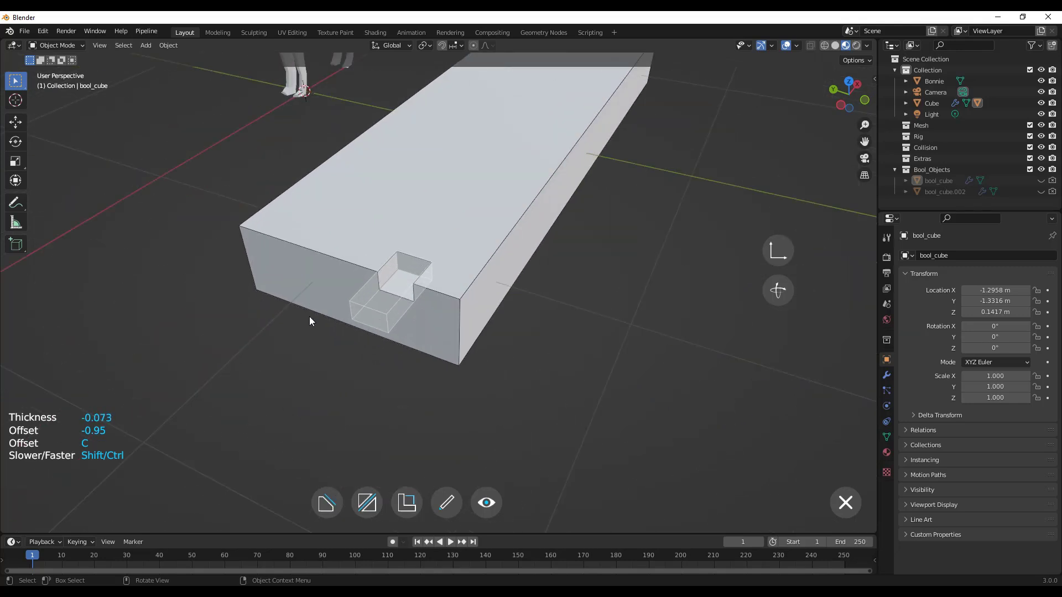
scroll(304, 327, up, 2)
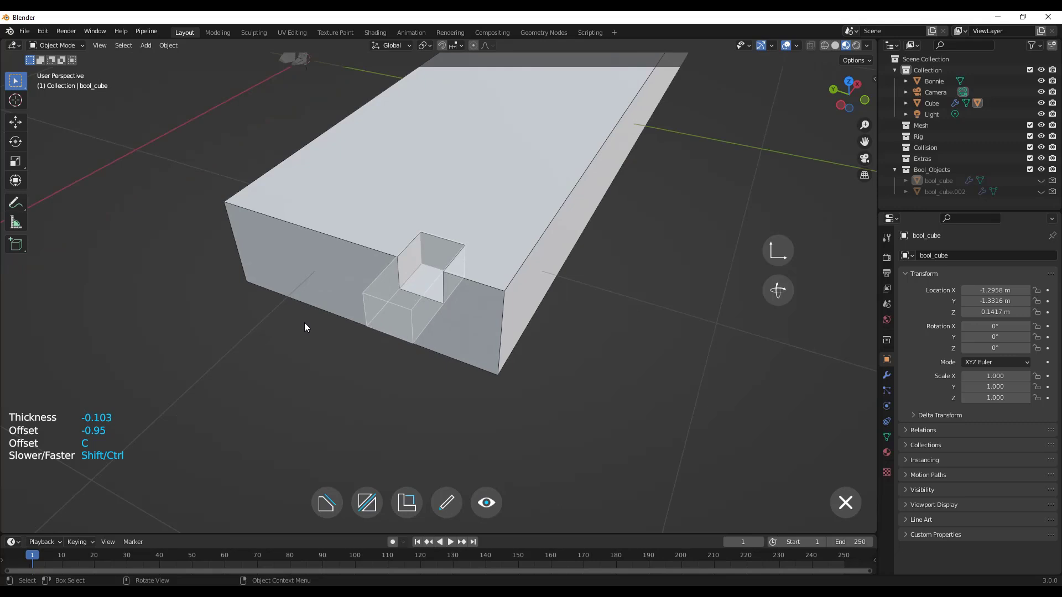
right_click(304, 323)
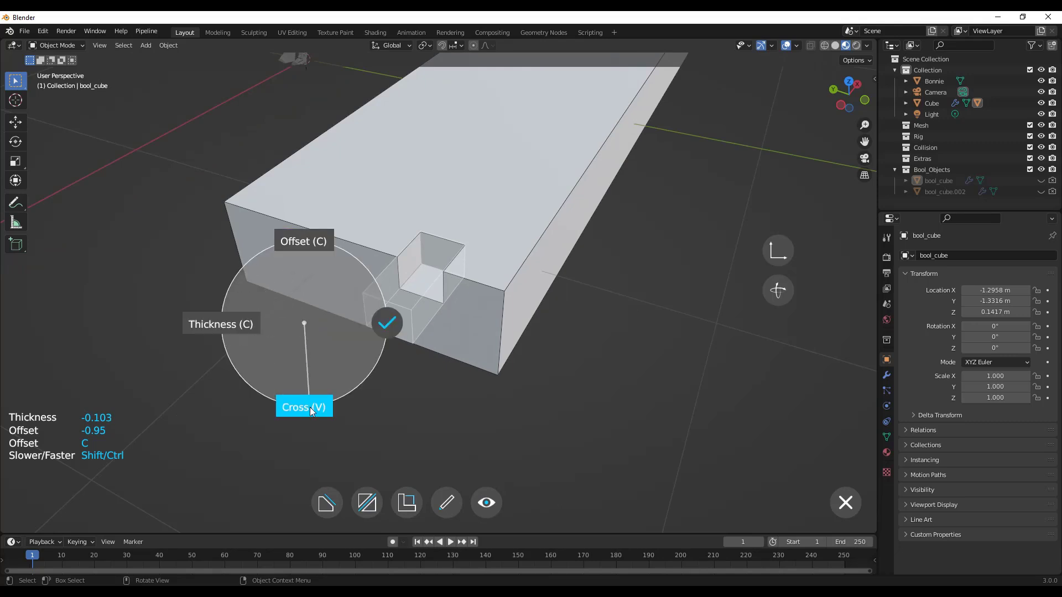
click(291, 249)
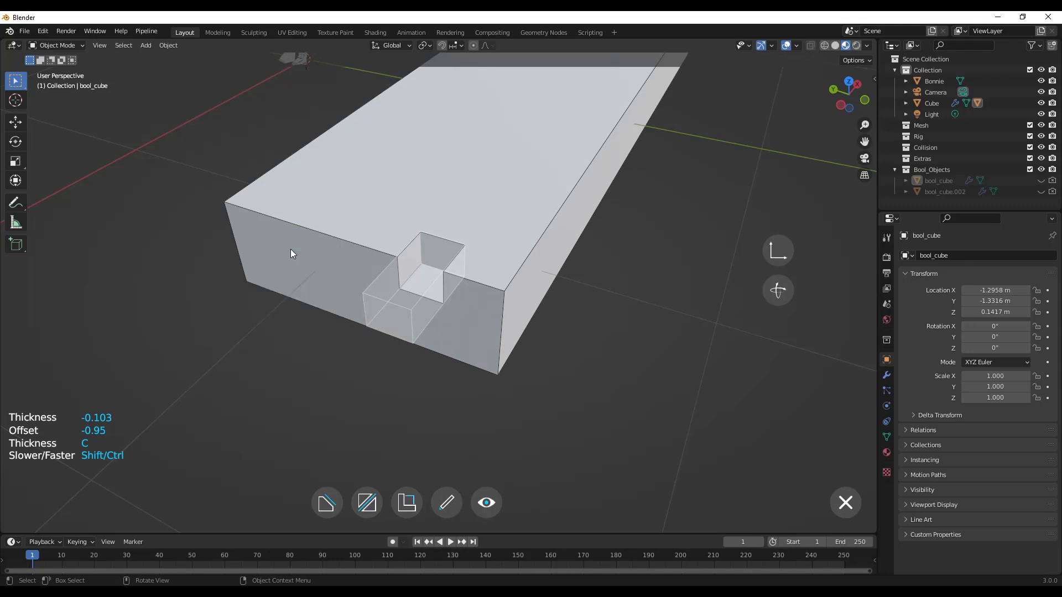
Adjust the cut's thickness to about -0.063 and apply Cross to make it pass through the block's full height.
right_click(359, 271)
click(277, 274)
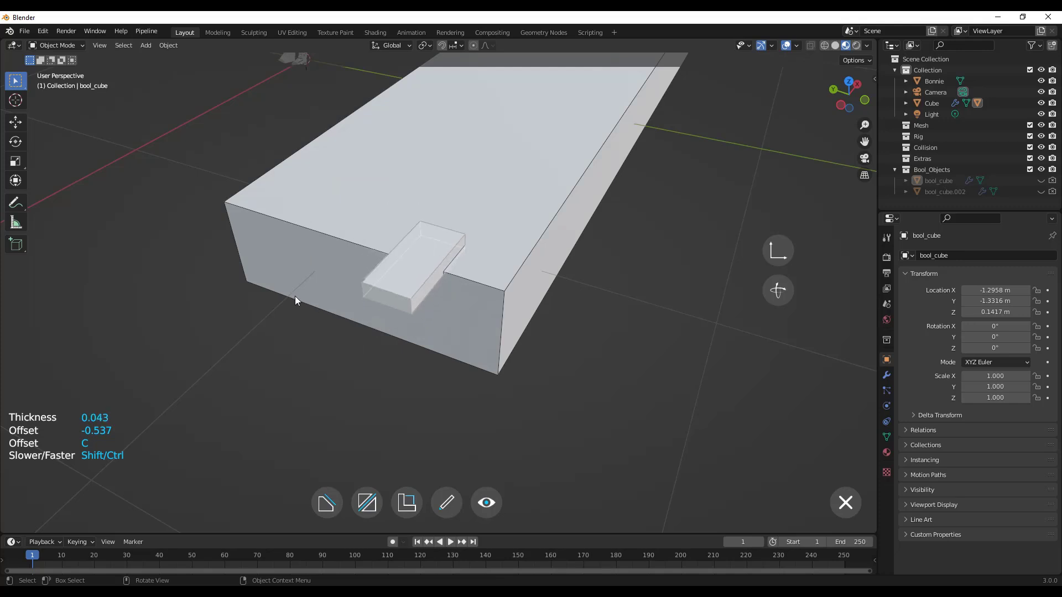
right_click(285, 283)
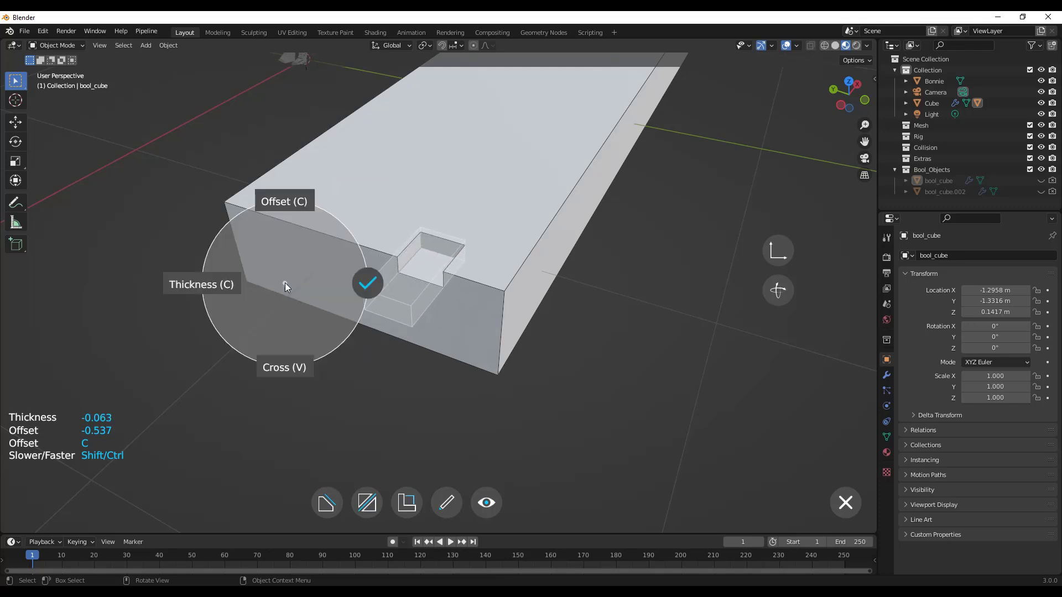
click(299, 368)
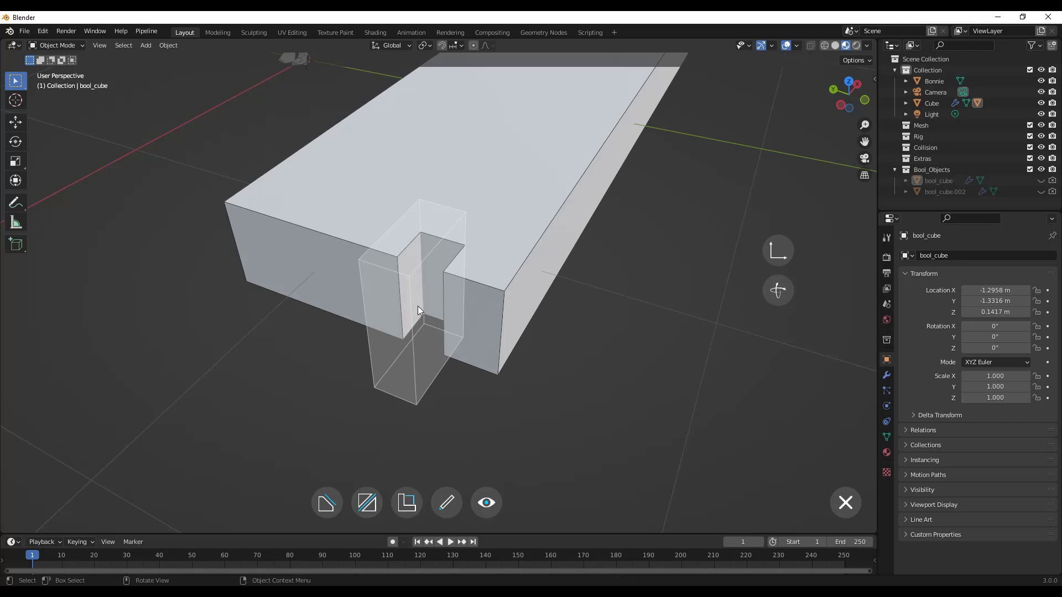
Round the cutter's edges with a second bevel about 0.03 wide.
right_click(428, 276)
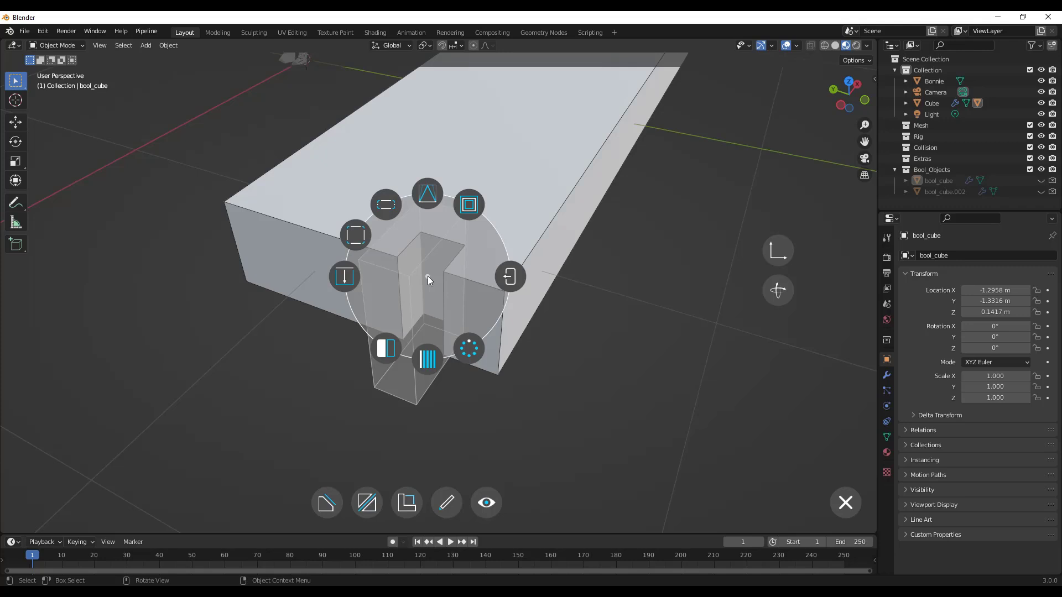
click(395, 206)
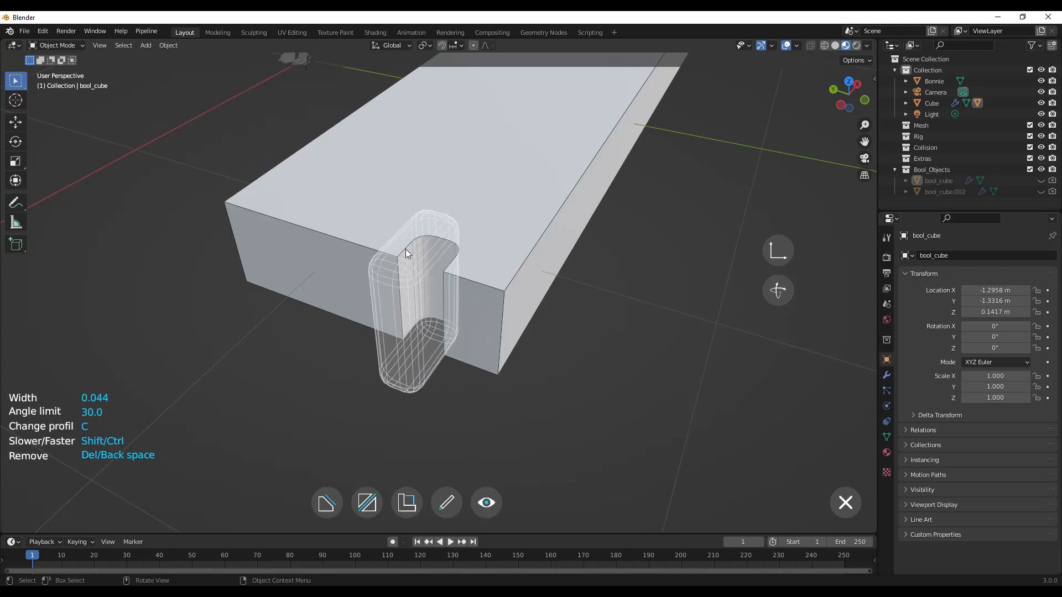
right_click(401, 248)
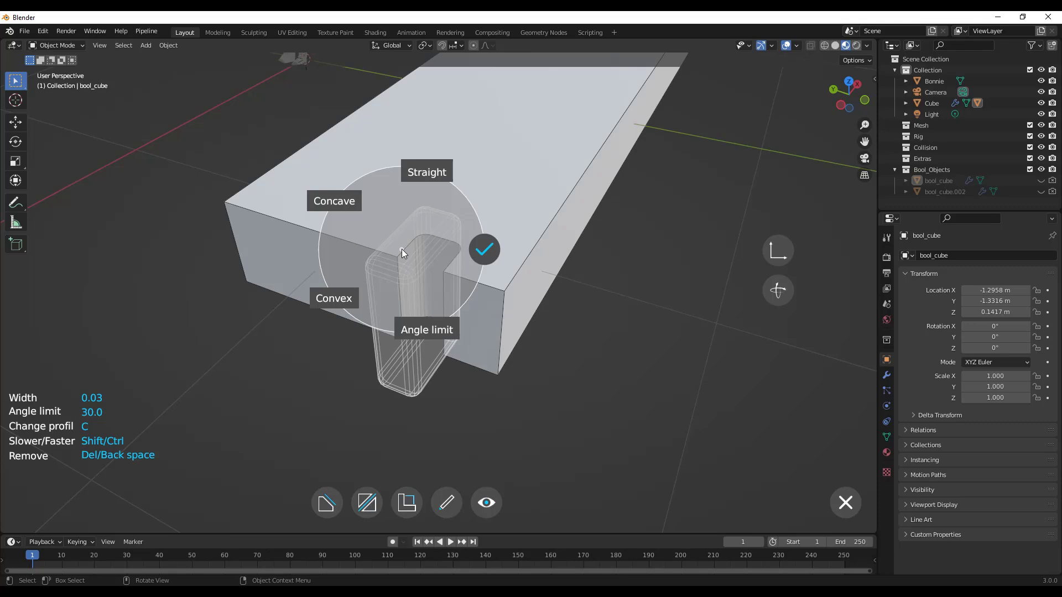
click(483, 250)
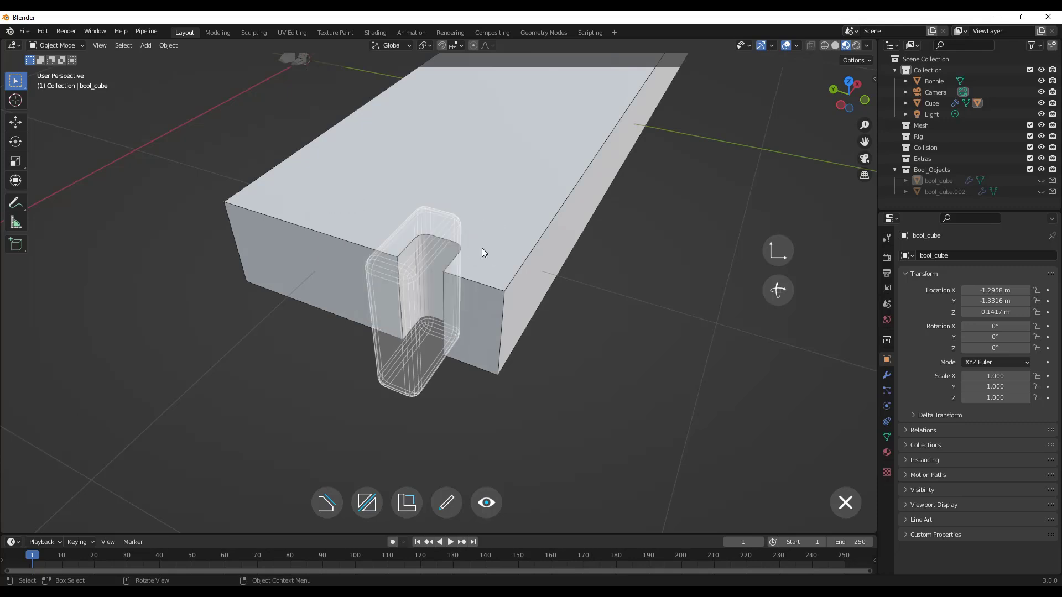
Mirror the cutter along the block's X and Y axes to notch both sides of each short end.
right_click(417, 261)
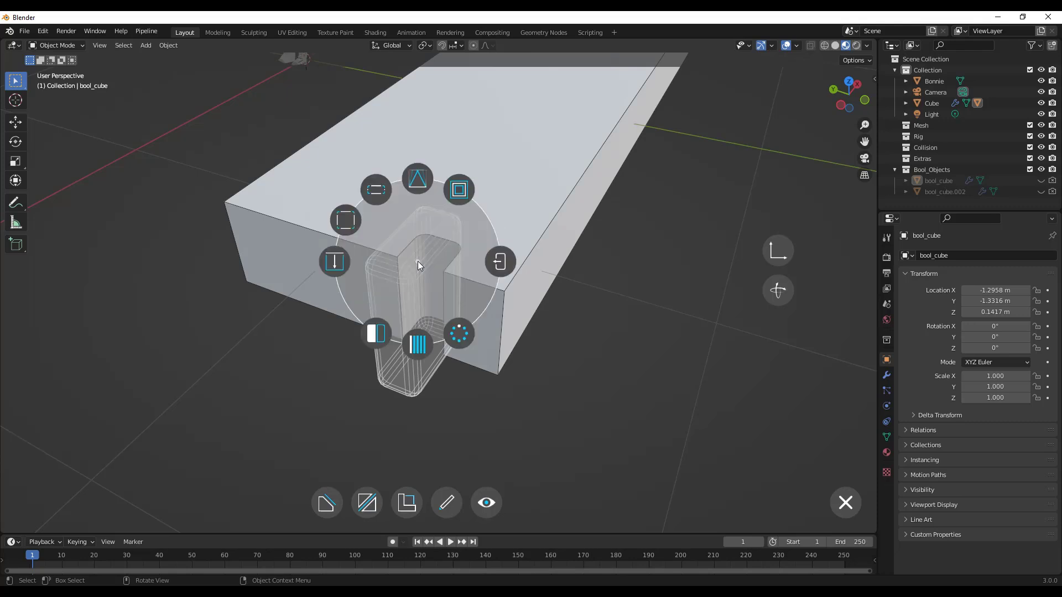
click(380, 334)
middle_drag(373, 330, 443, 222)
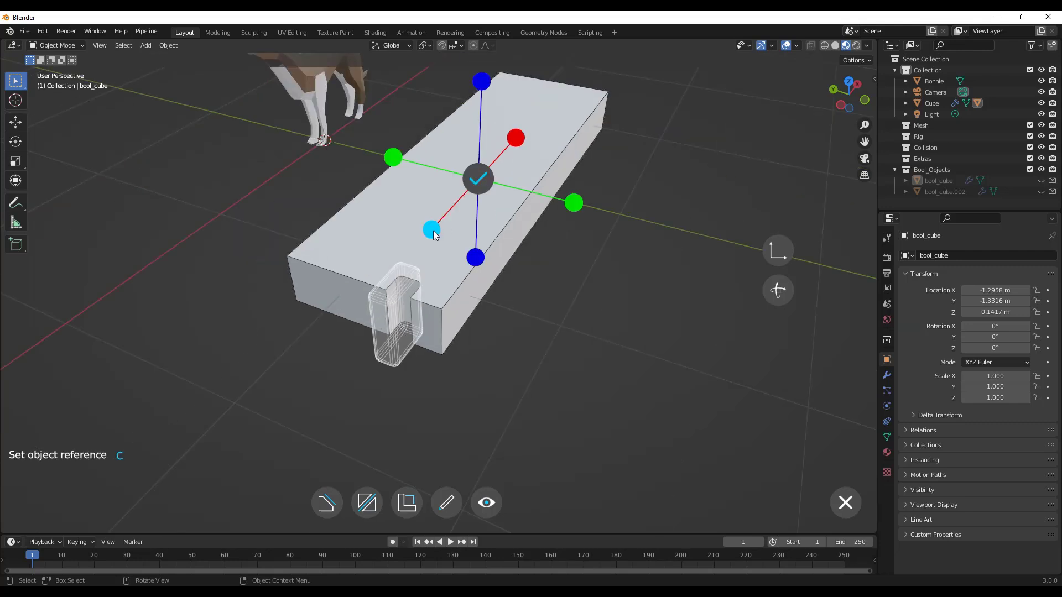
click(435, 232)
click(429, 231)
click(517, 138)
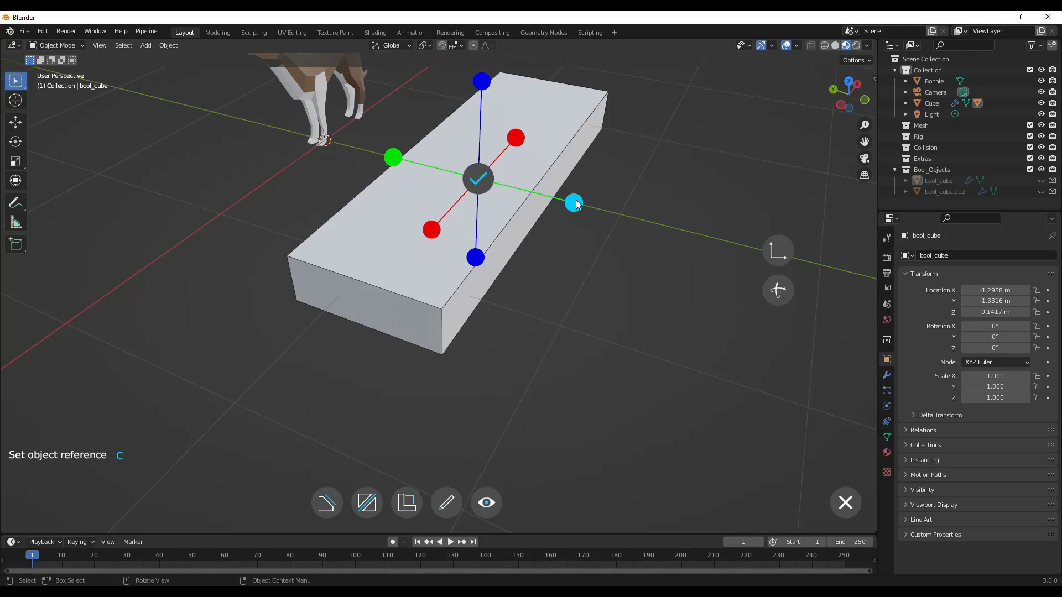
click(393, 157)
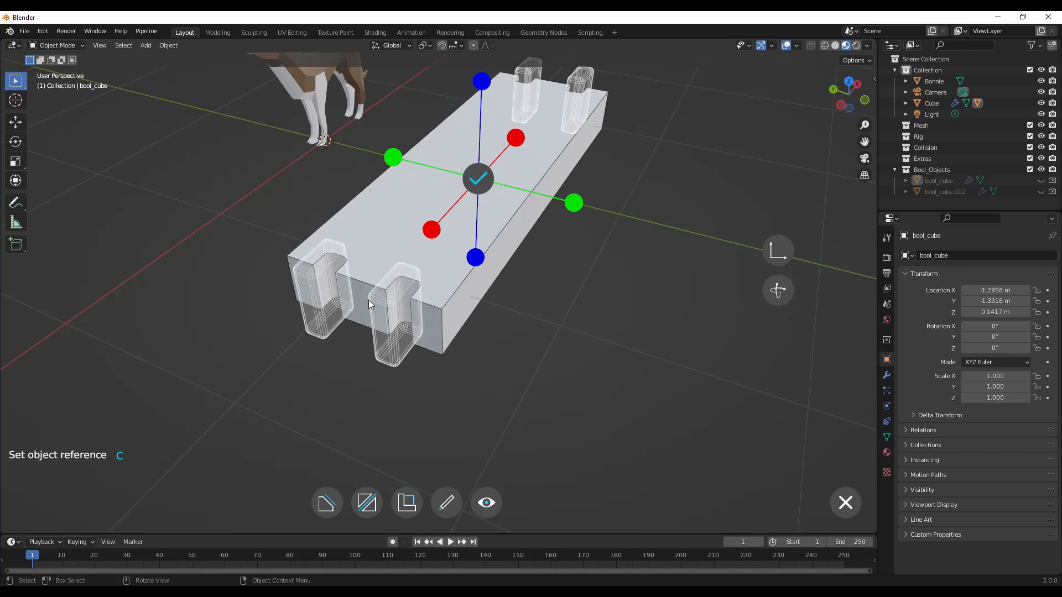
Rotate the cutter about its X axis to tilt the mirrored notches, and adjust its rotation about Y.
middle_drag(414, 346, 419, 294)
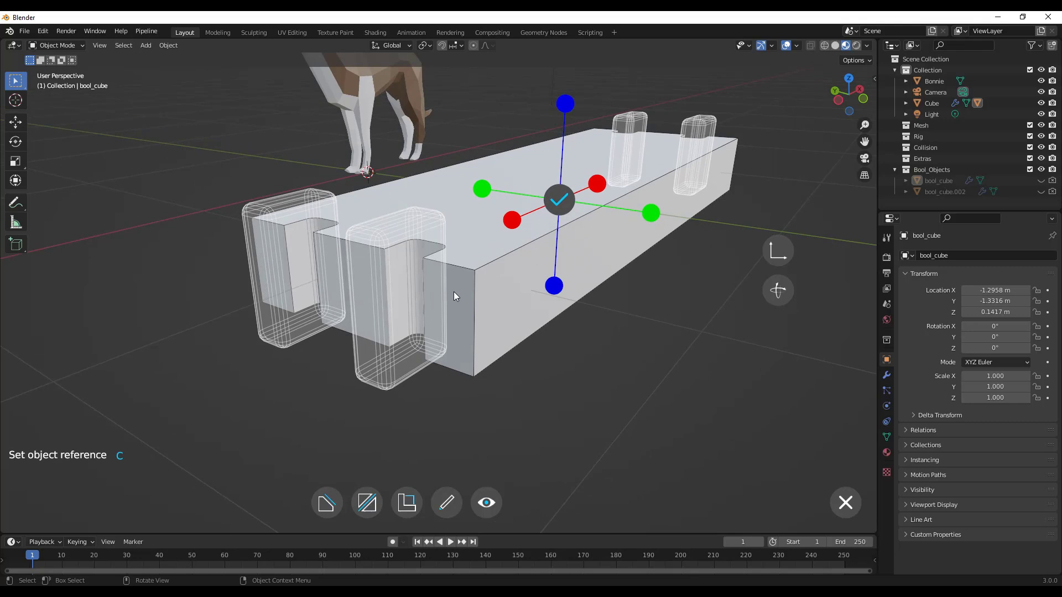
click(780, 251)
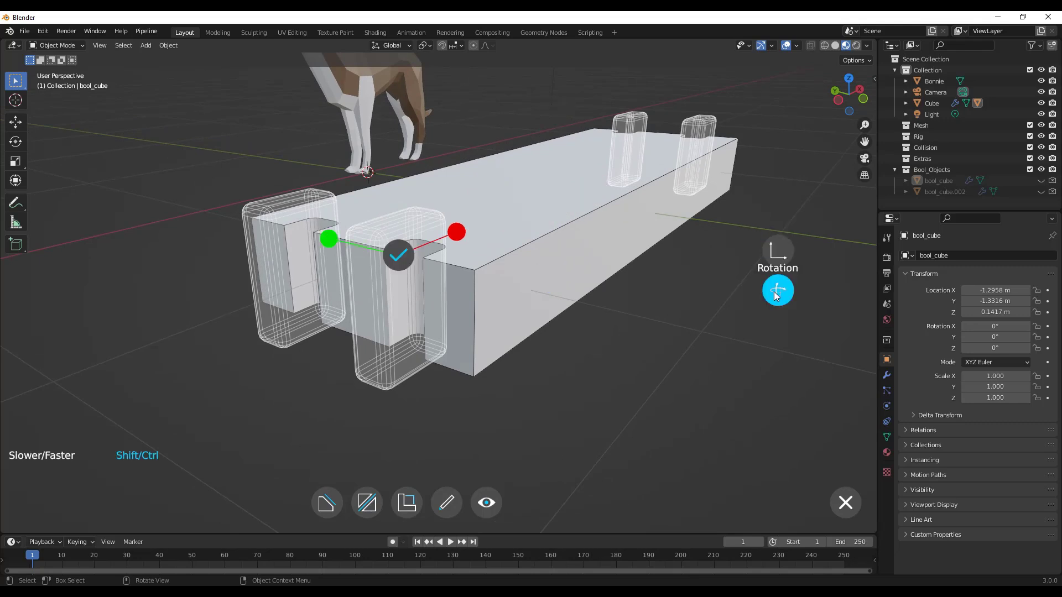
click(777, 293)
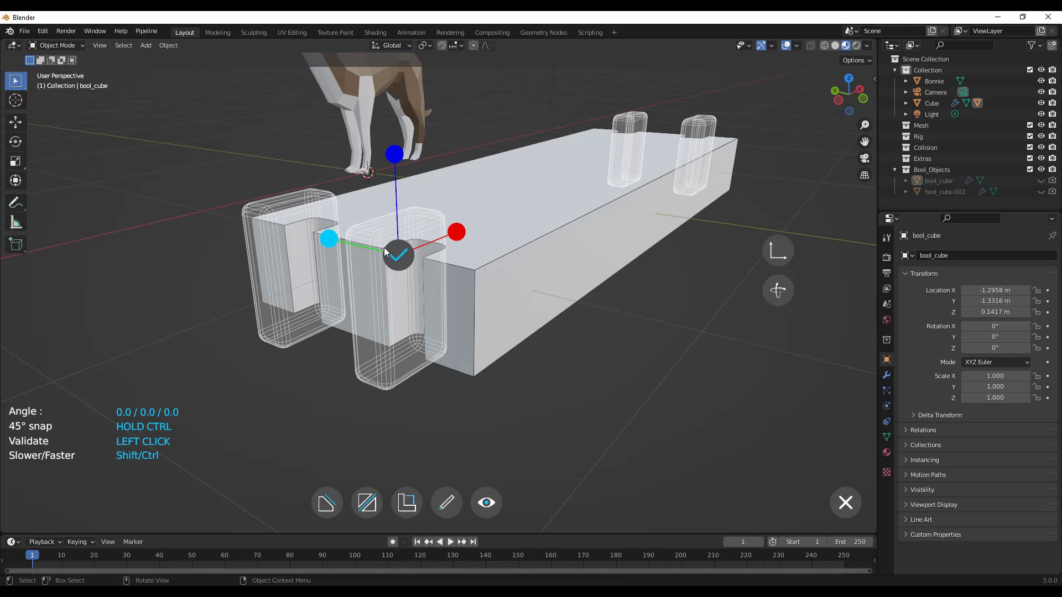
drag(459, 238, 340, 282)
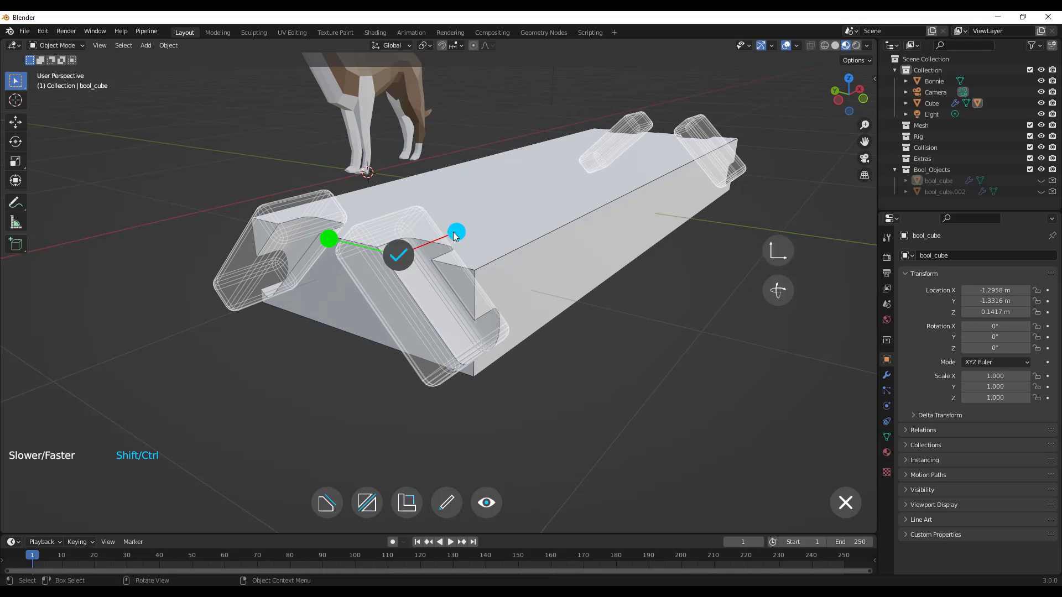
drag(327, 240, 394, 283)
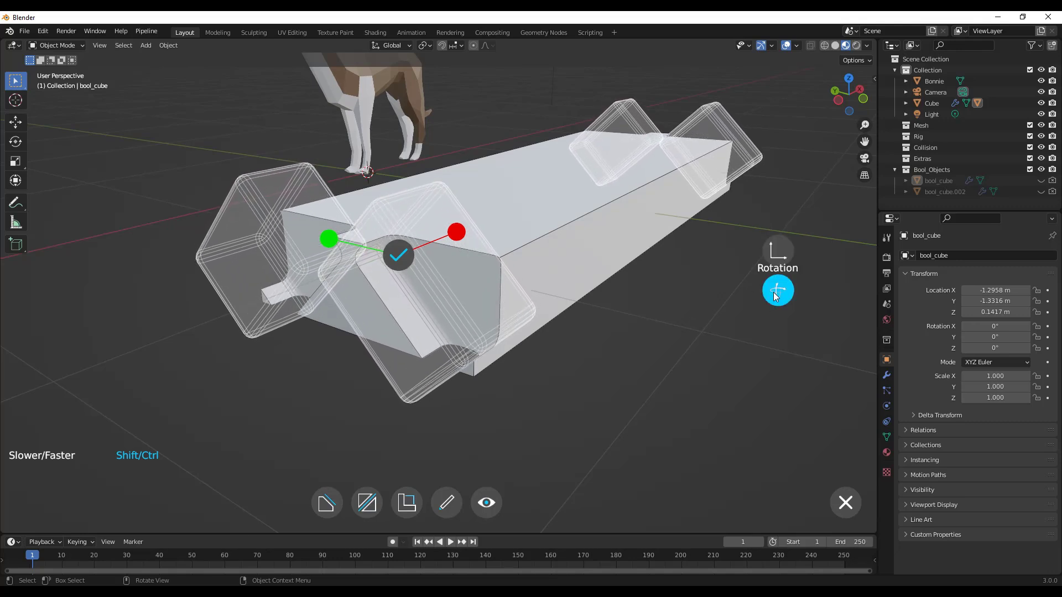
drag(329, 239, 394, 261)
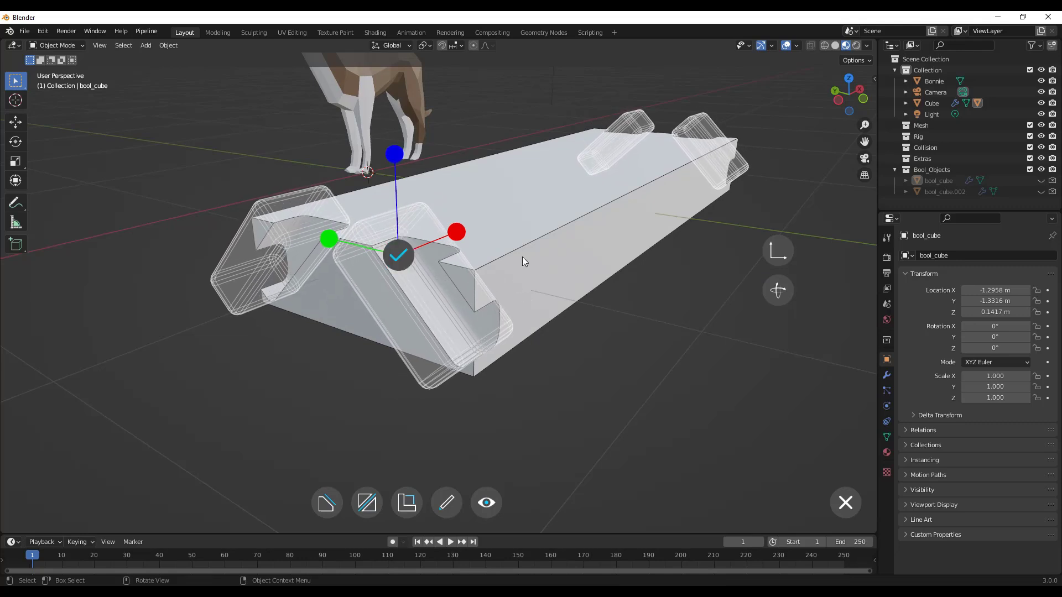
Accept the tilted cutter's rotation and validate the mirrored notch cut to leave its editing.
click(544, 244)
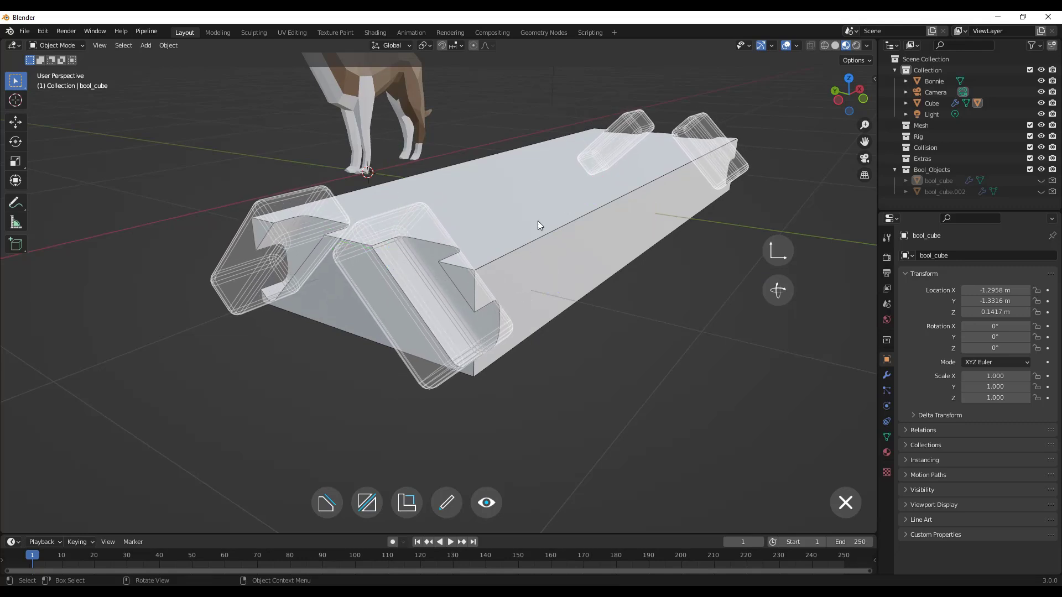
middle_drag(537, 221, 588, 205)
click(589, 205)
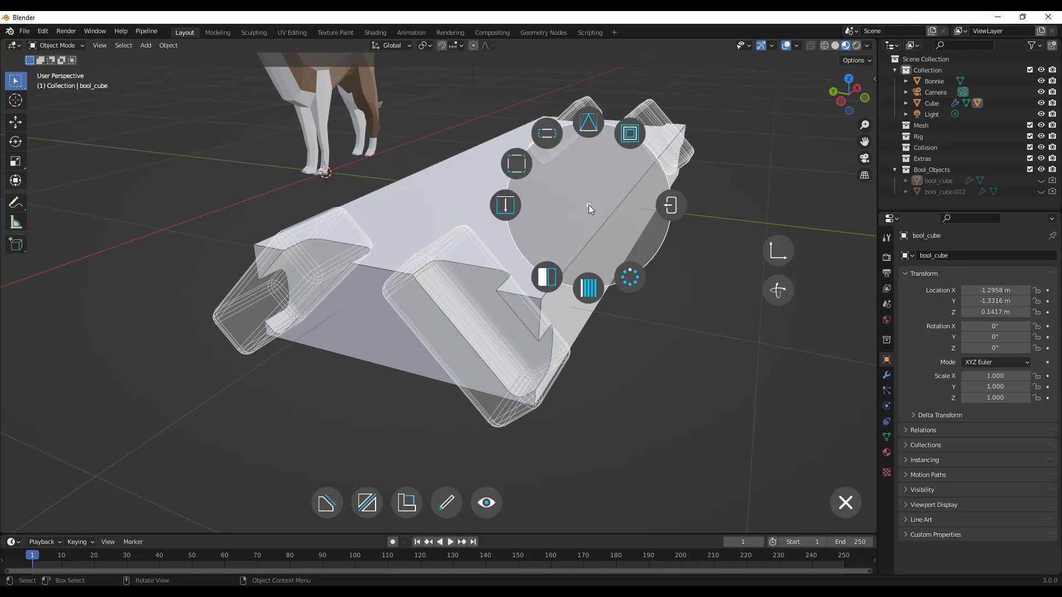
click(671, 206)
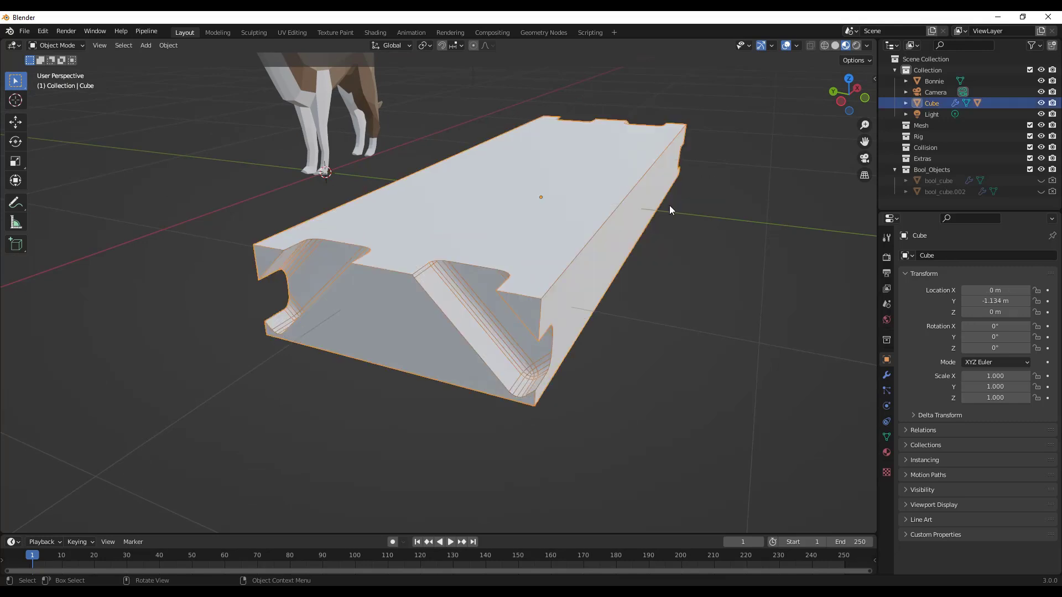
Add a bevel with a width of 0.0100 and an angle limit of 35 to the notched block.
scroll(657, 252, down, 3)
middle_drag(657, 252, 546, 225)
scroll(541, 225, up, 2)
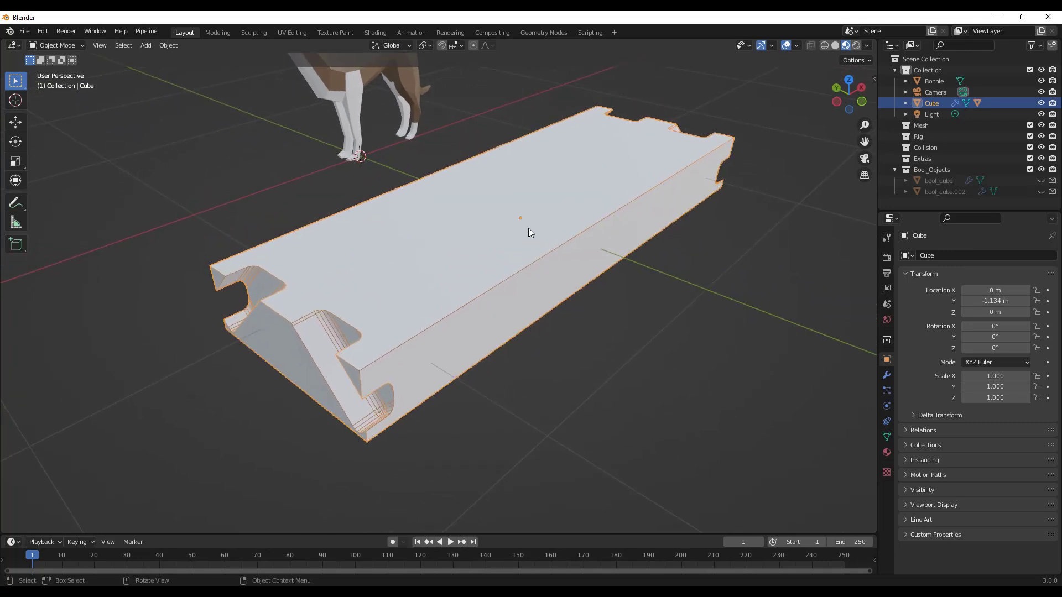
key(f)
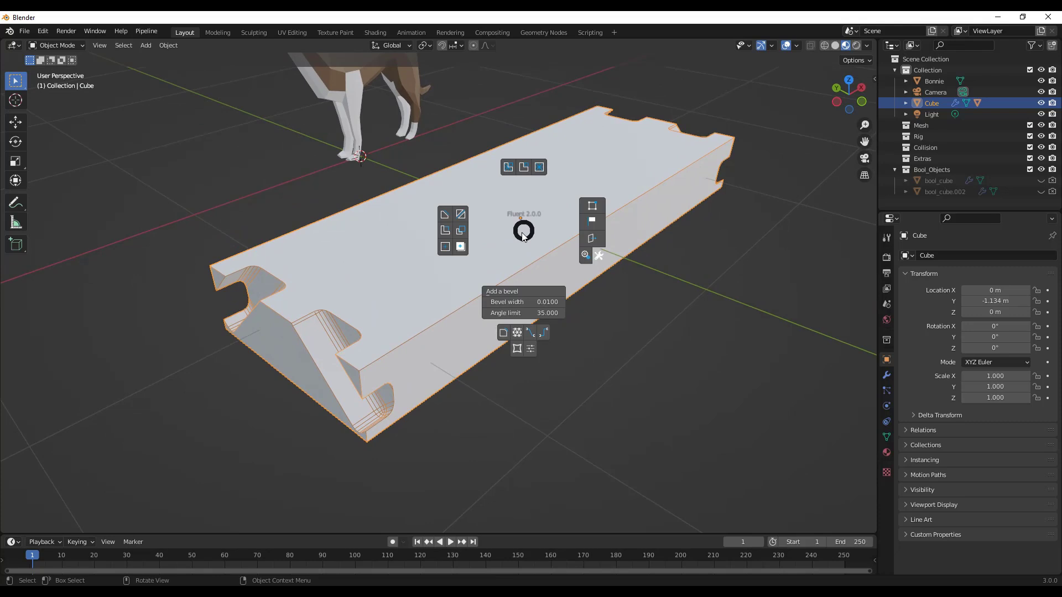
click(510, 291)
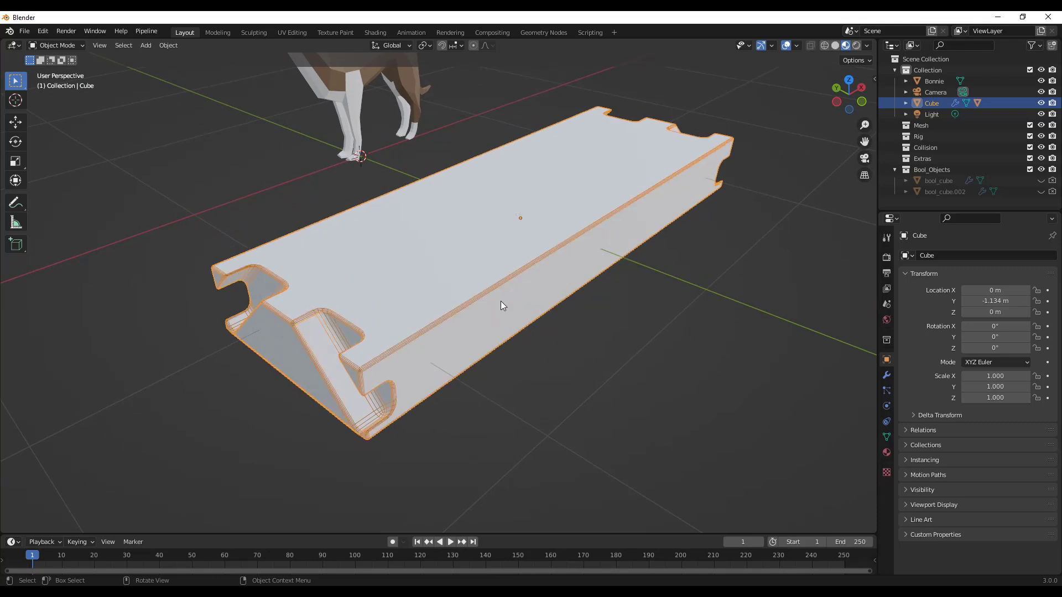
Inset a rectangle on the block's top face near the notched end with a thickness of about -0.073, and validate it.
middle_drag(368, 387, 534, 247)
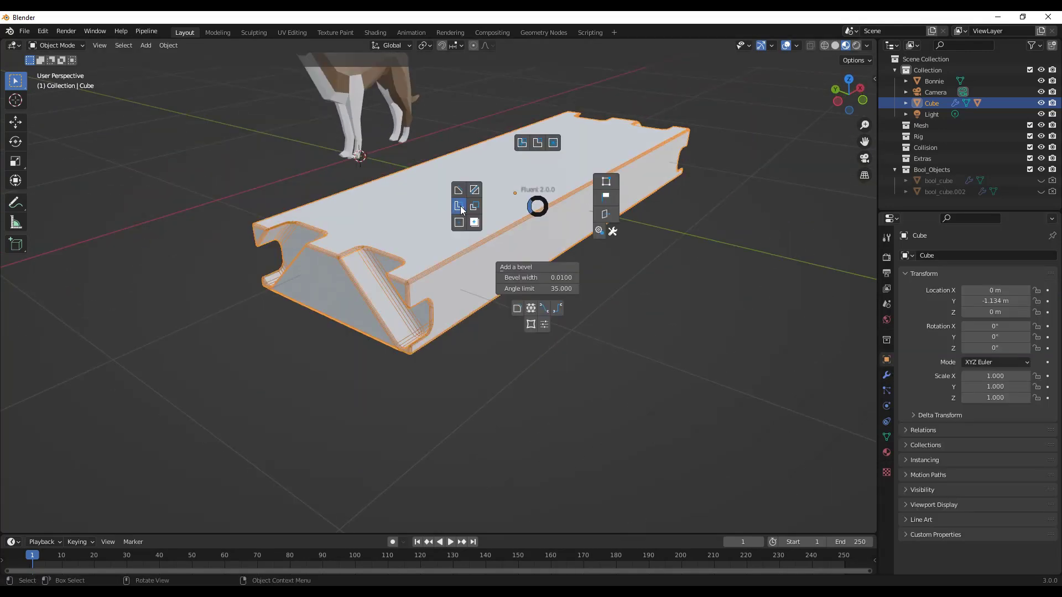
click(502, 210)
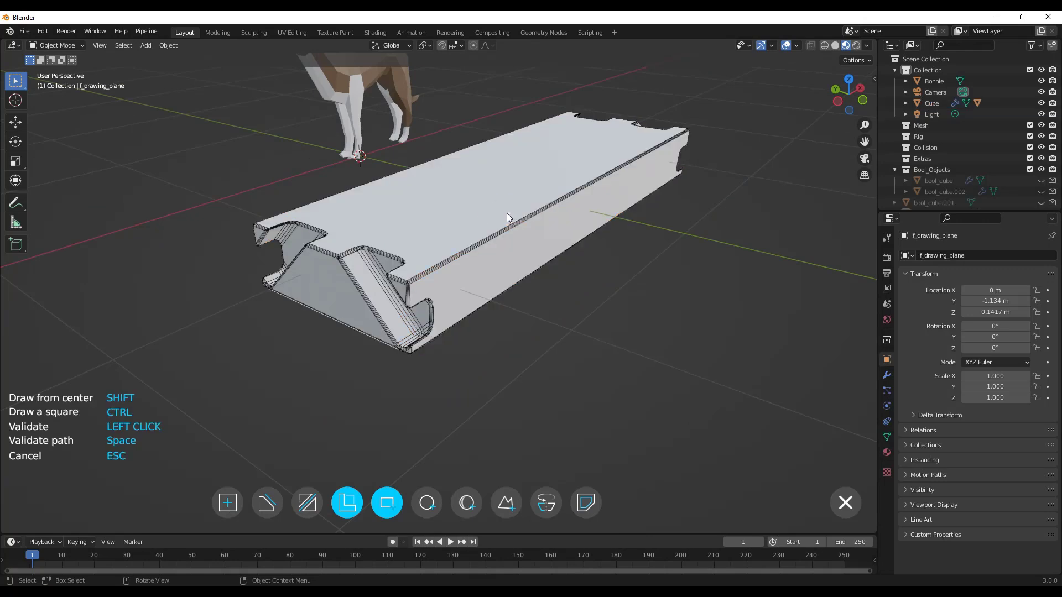
click(407, 207)
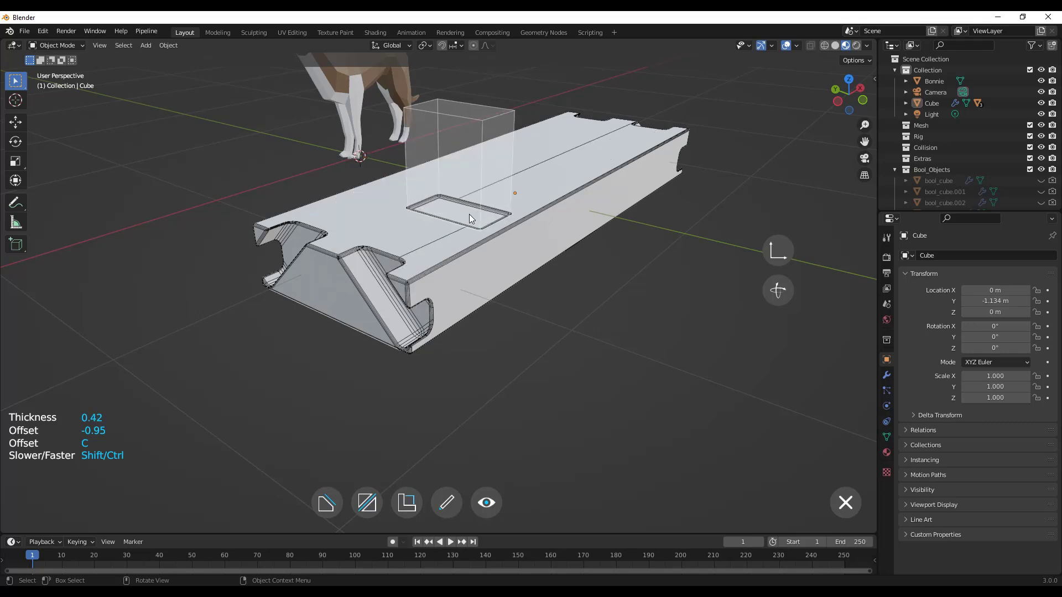
right_click(396, 210)
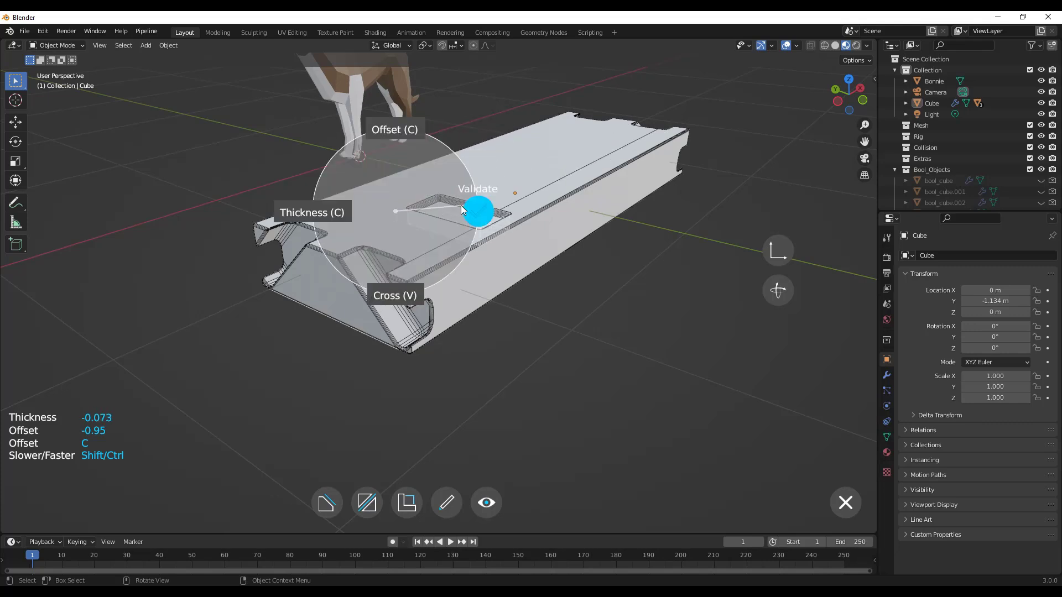
click(478, 209)
click(546, 210)
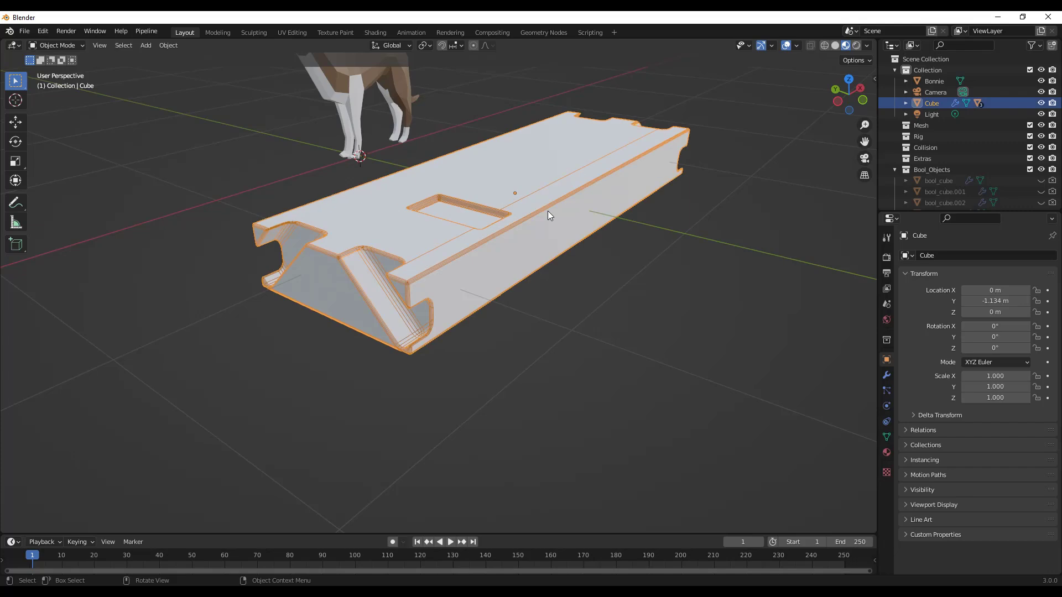
Select the bevelled block and show all of its boolean cutter objects.
scroll(540, 210, up, 3)
middle_drag(487, 217, 477, 237)
scroll(361, 254, up, 3)
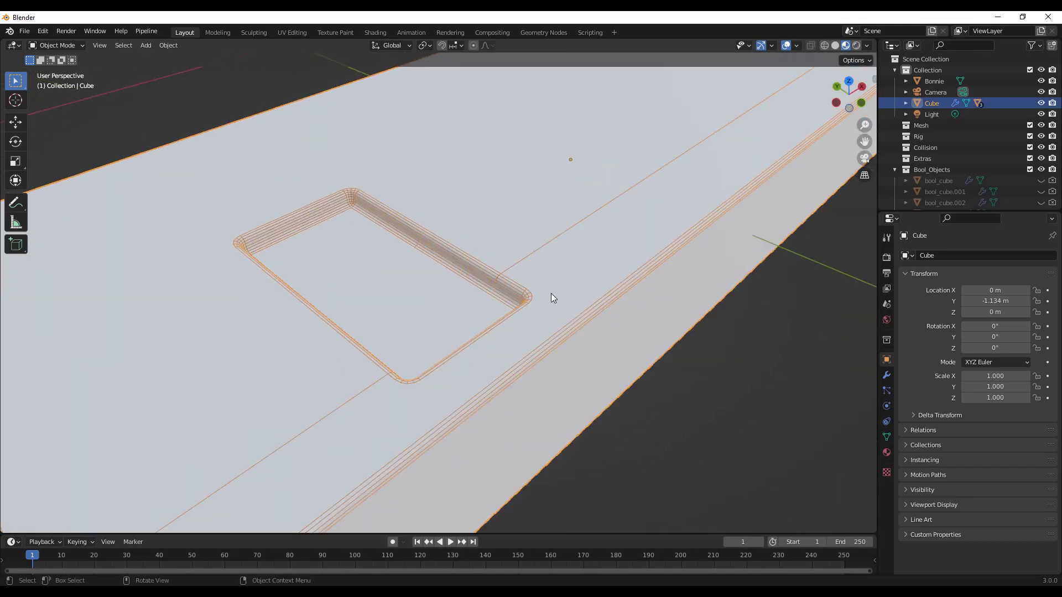
scroll(507, 307, down, 8)
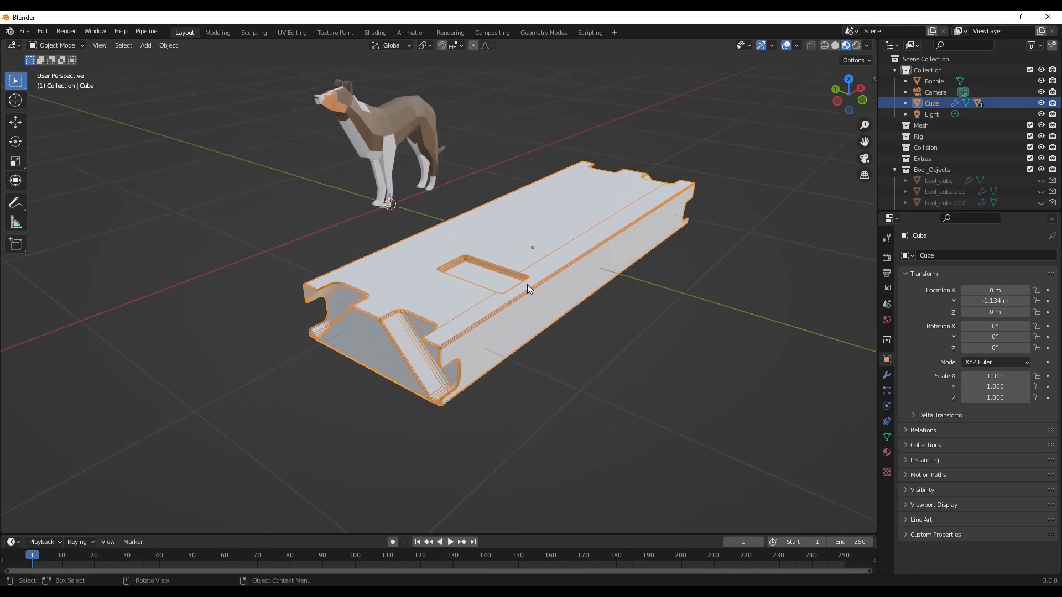
scroll(524, 281, down, 6)
middle_drag(520, 274, 550, 273)
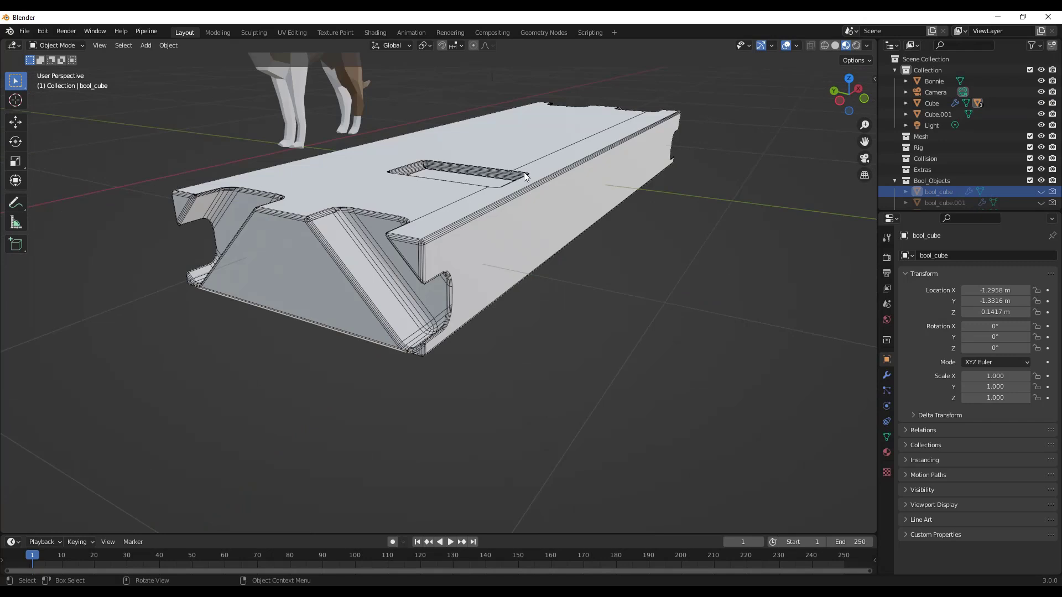
middle_drag(523, 172, 523, 195)
click(523, 195)
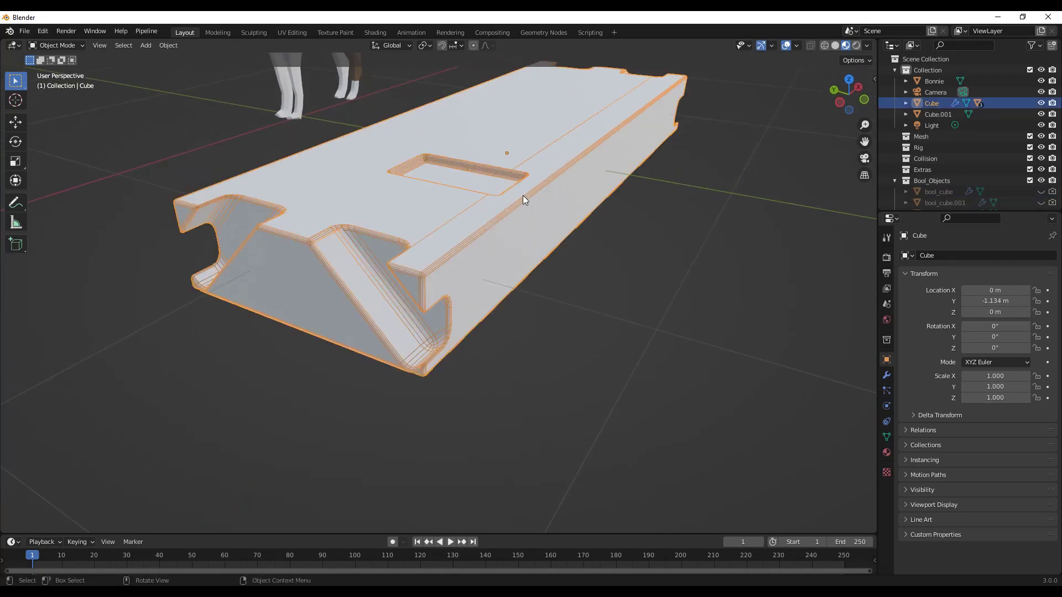
key(q)
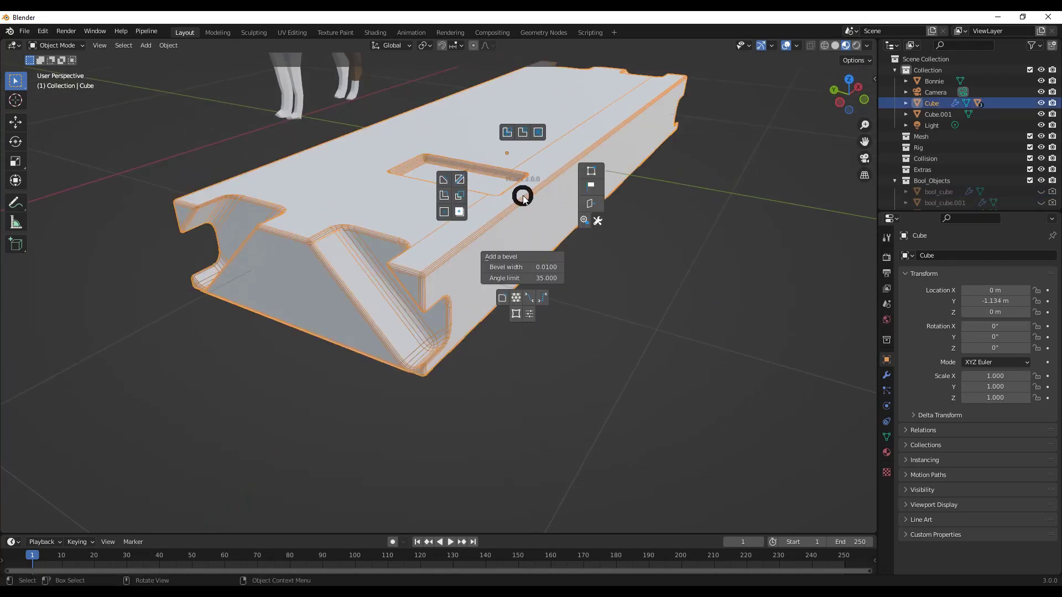
click(521, 133)
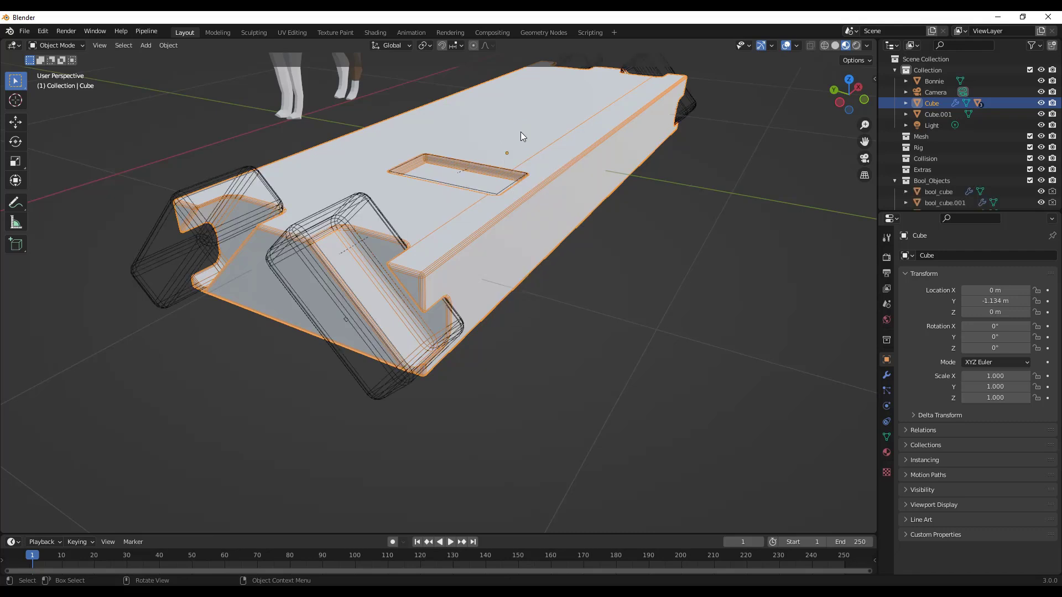
Open the end notch cutter in the Fluent editor and reset its rotation to 0.0 / 0.0 / 0.0.
click(355, 202)
key(f)
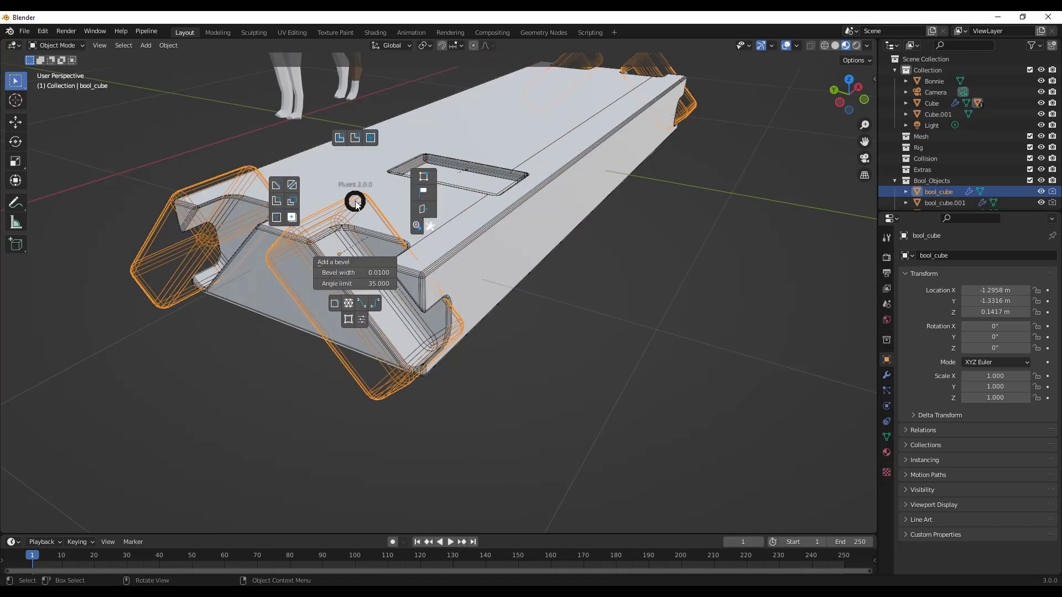
click(424, 178)
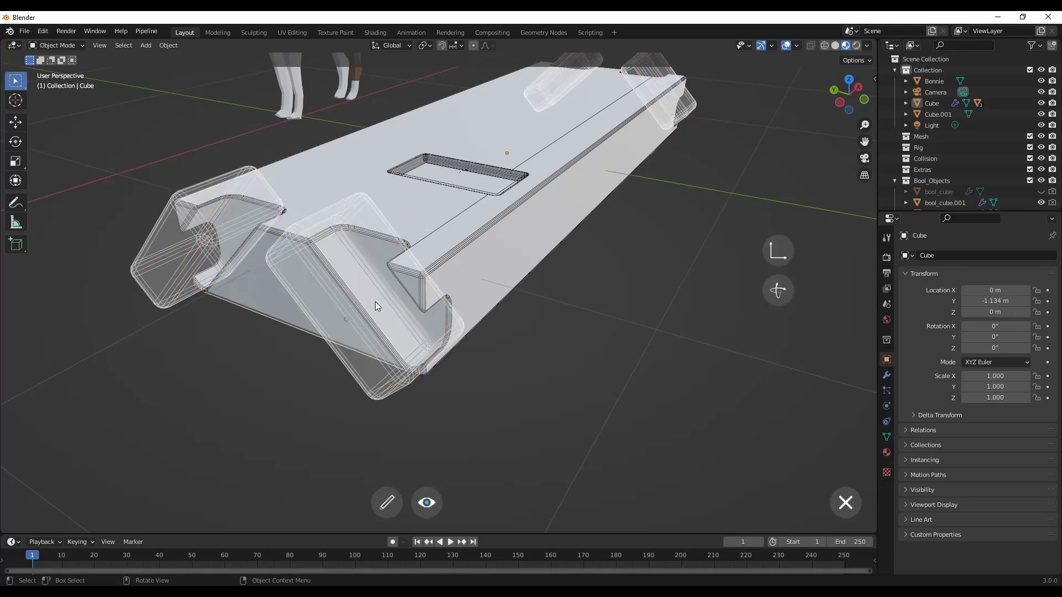
right_click(357, 217)
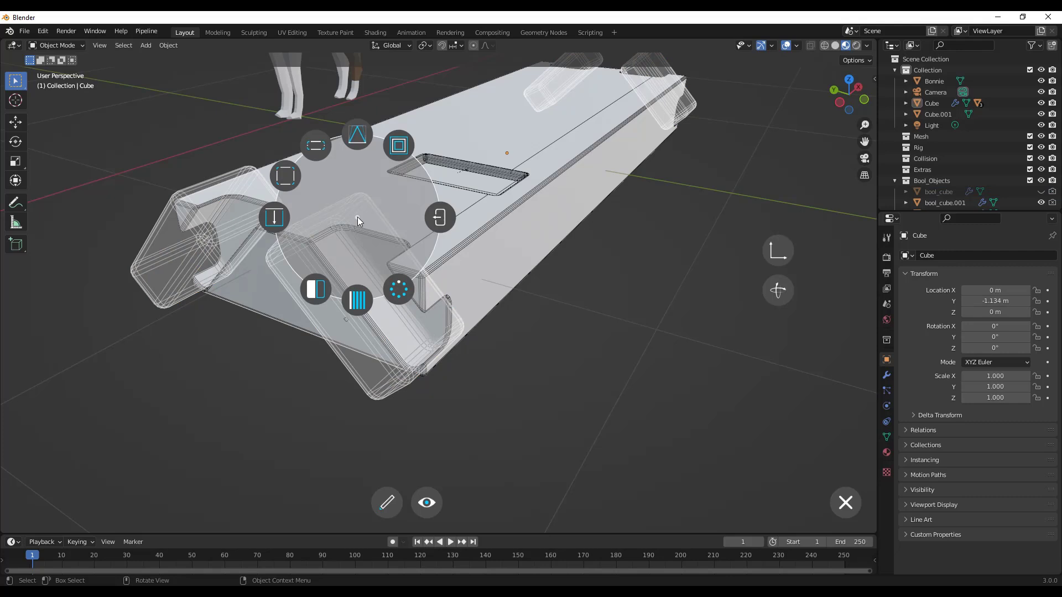
right_click(357, 216)
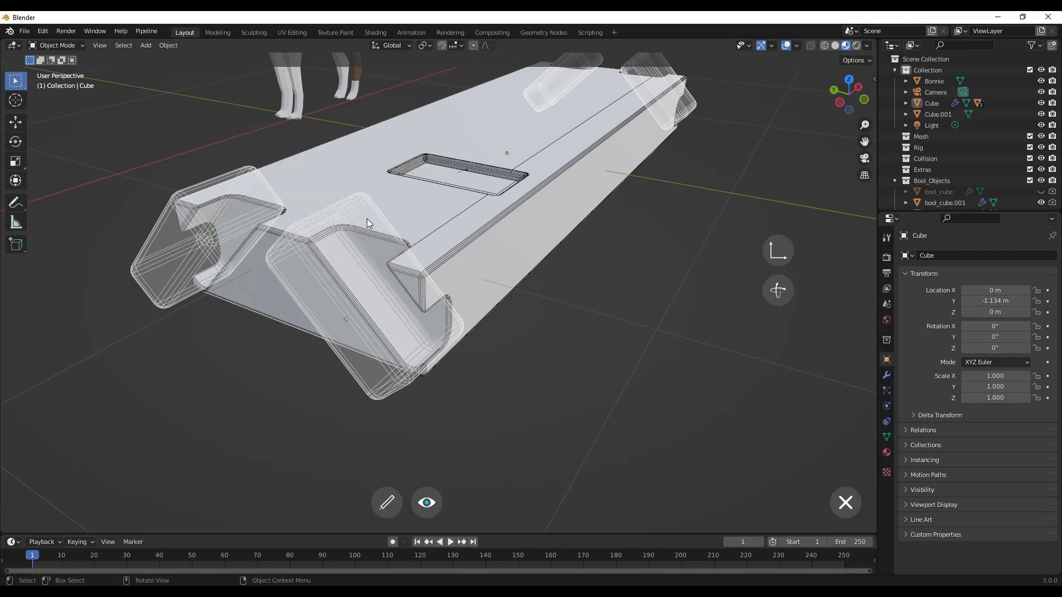
click(774, 286)
drag(260, 230, 297, 213)
drag(401, 217, 546, 294)
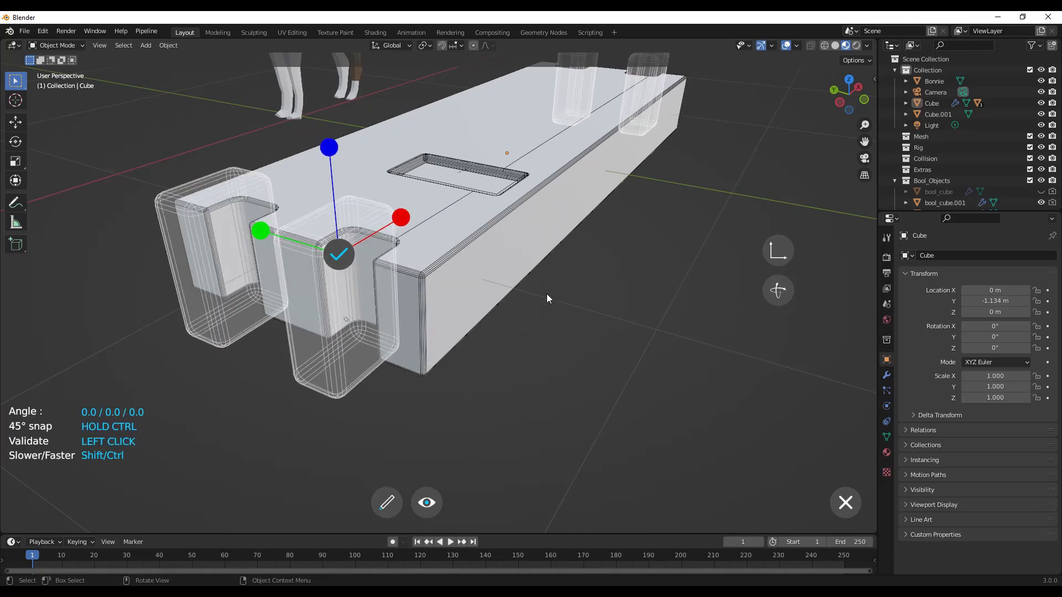
click(547, 294)
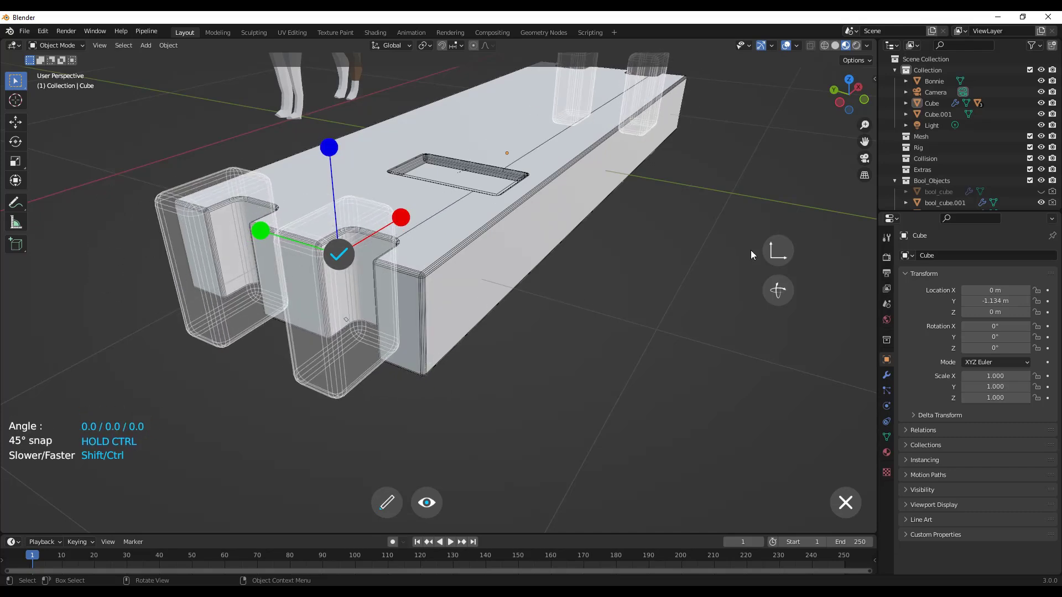
click(339, 255)
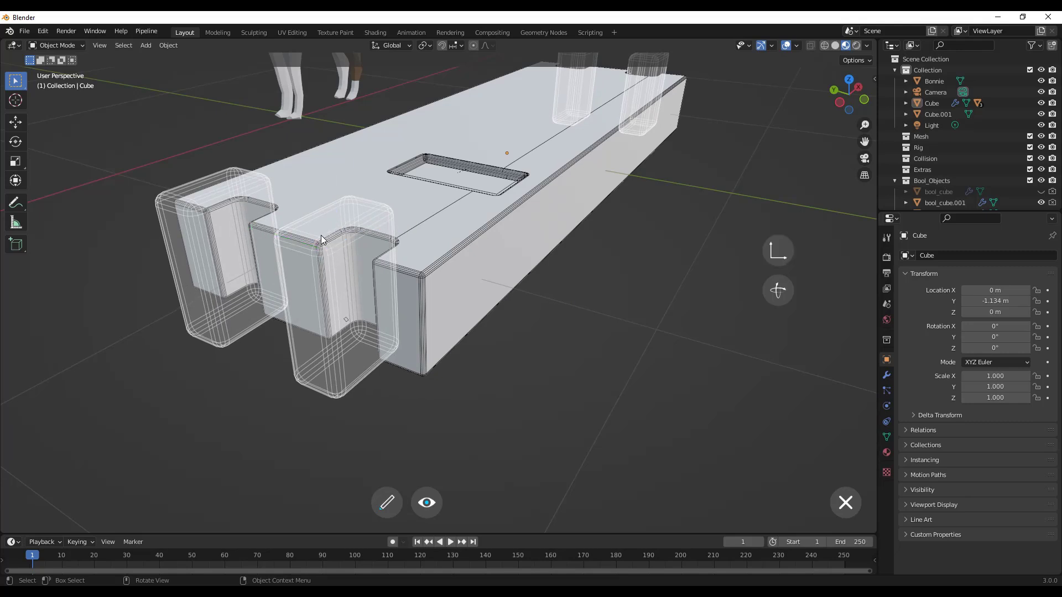
Start a rectangular cut on the second block's long side face and align the drawing grid to its near vertical edge.
scroll(310, 235, down, 8)
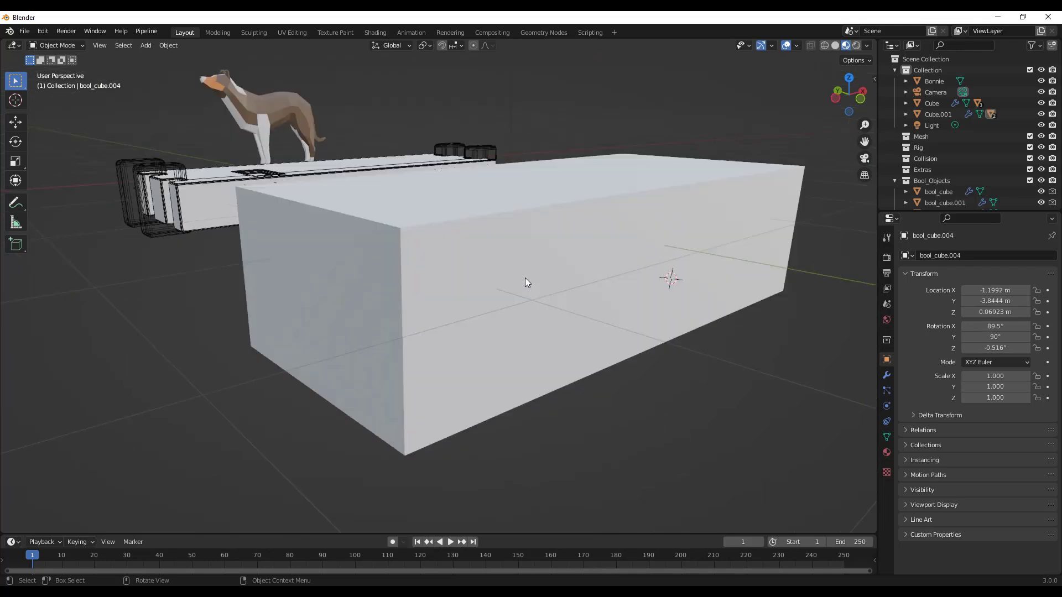
click(515, 284)
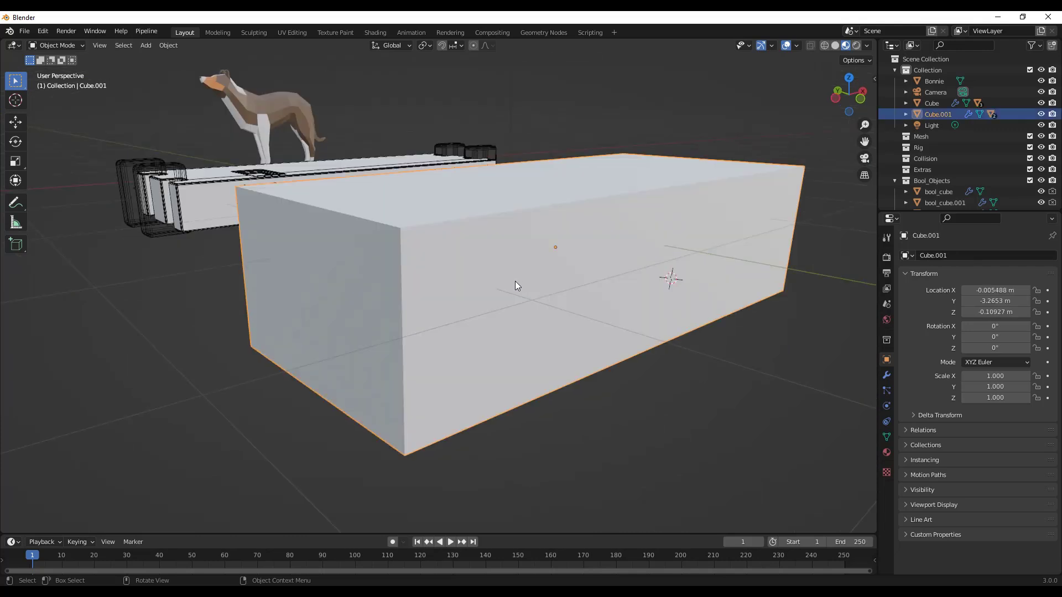
key(f)
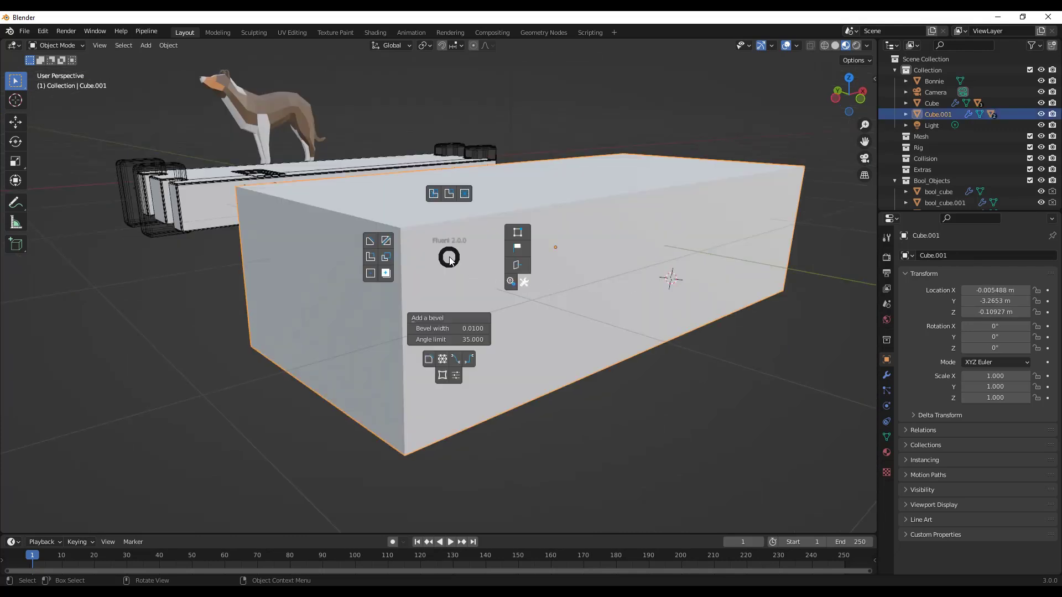
click(370, 242)
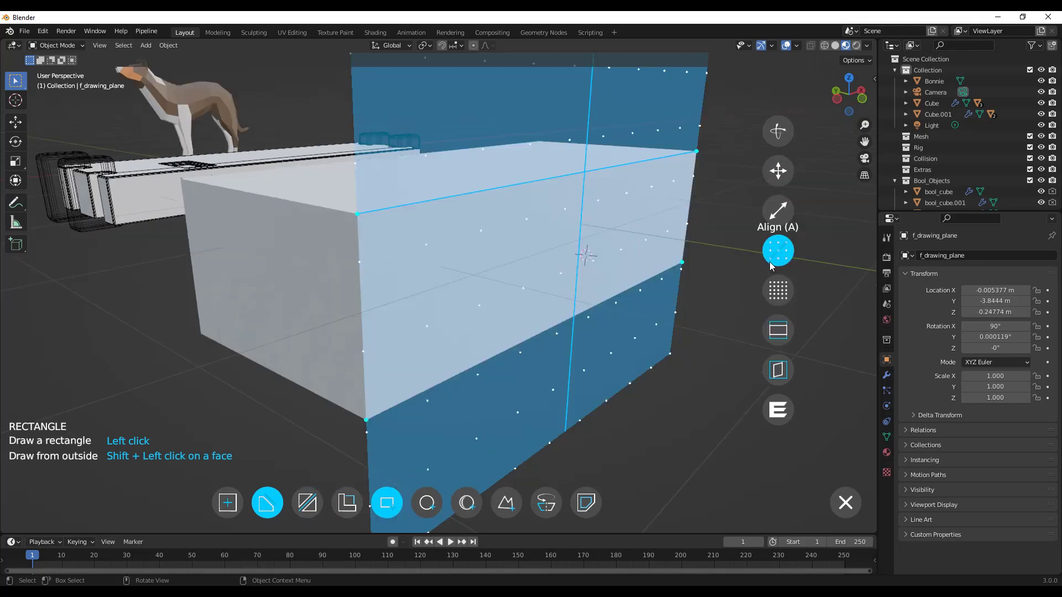
click(778, 251)
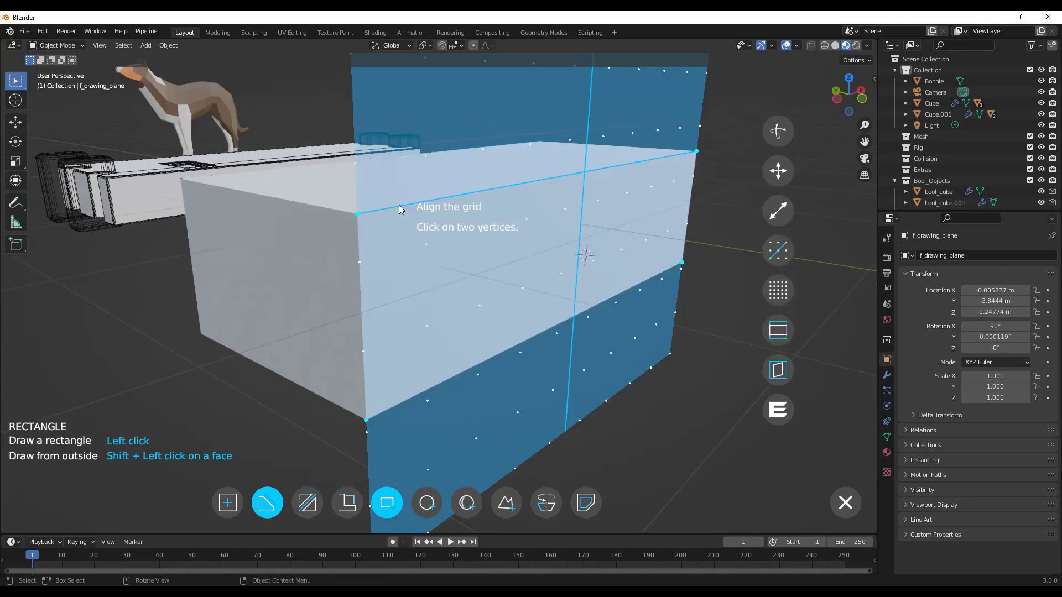
click(357, 214)
click(366, 420)
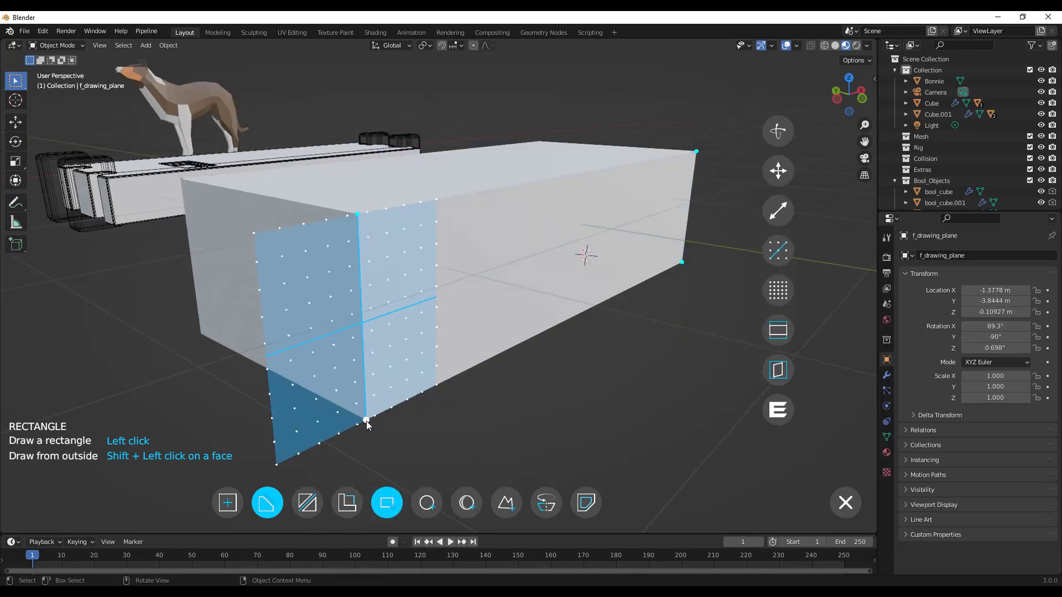
Try the grid's resolution setting and move the drawing grid along the long side face to about X -0.84 m.
scroll(511, 234, down, 3)
scroll(480, 229, up, 4)
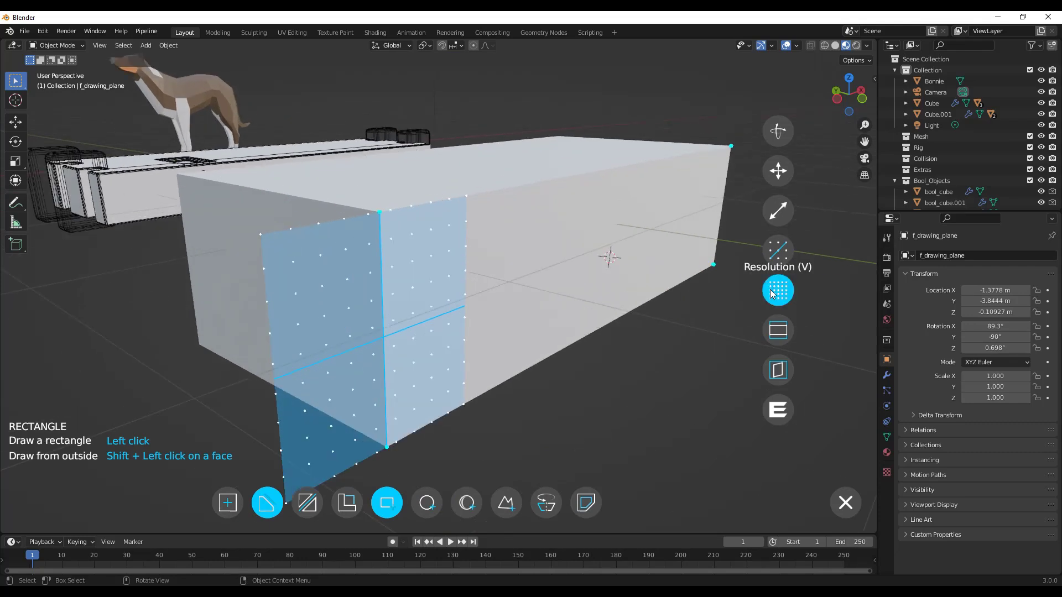
click(771, 290)
key(Escape)
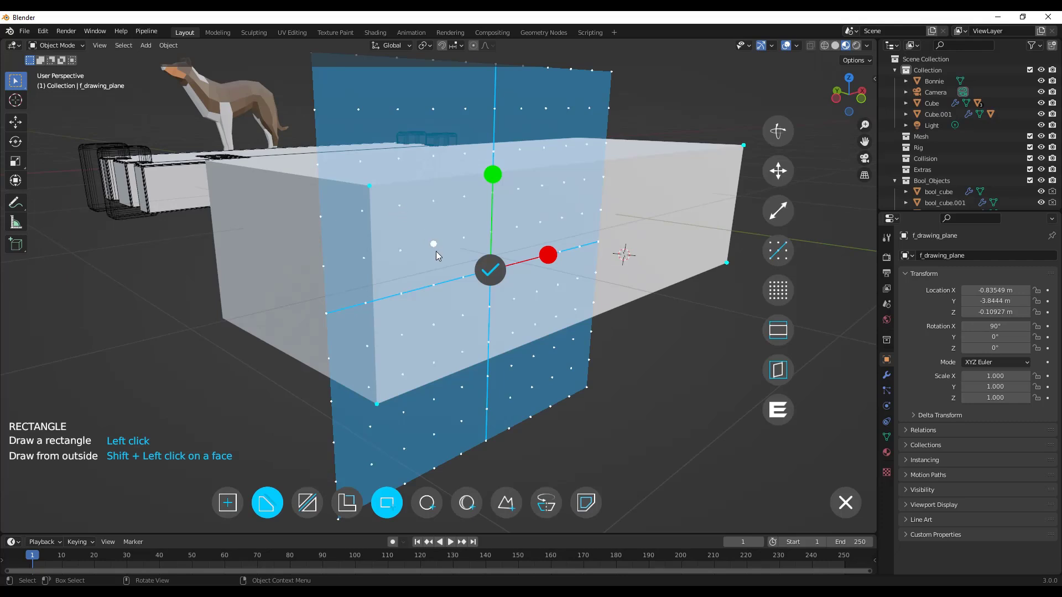
click(490, 270)
Cut a small grid-snapped rectangle near the long face's upper near corner with a thickness of about -0.133, and validate it.
click(400, 205)
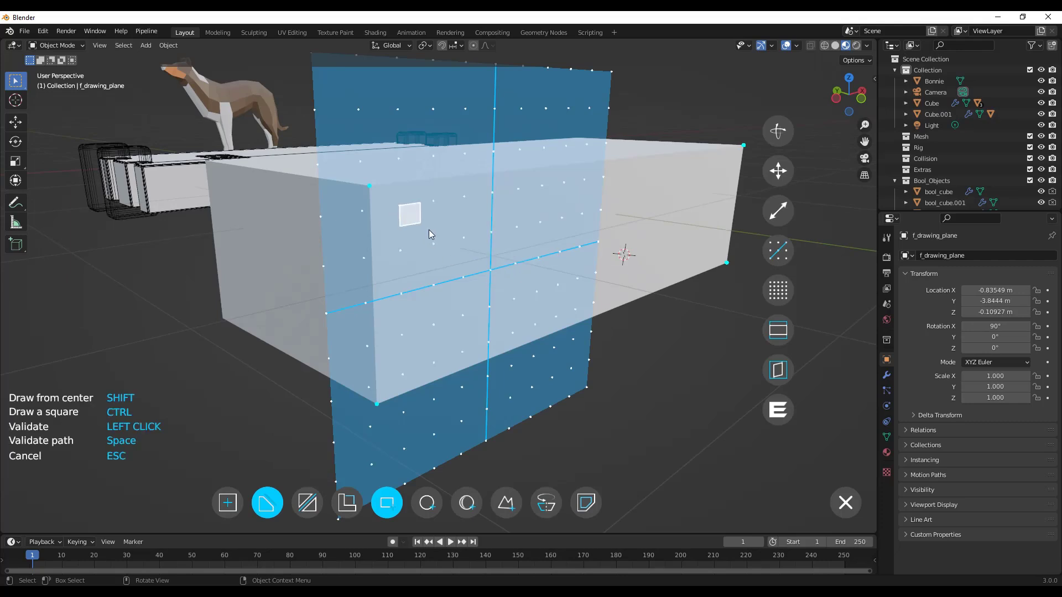
click(435, 244)
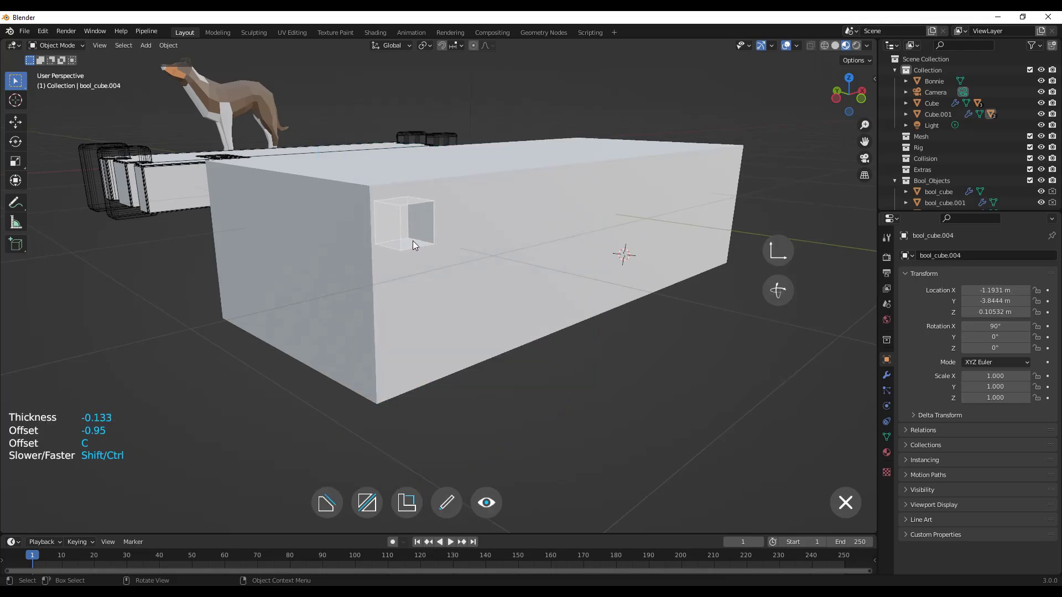
right_click(412, 240)
click(487, 240)
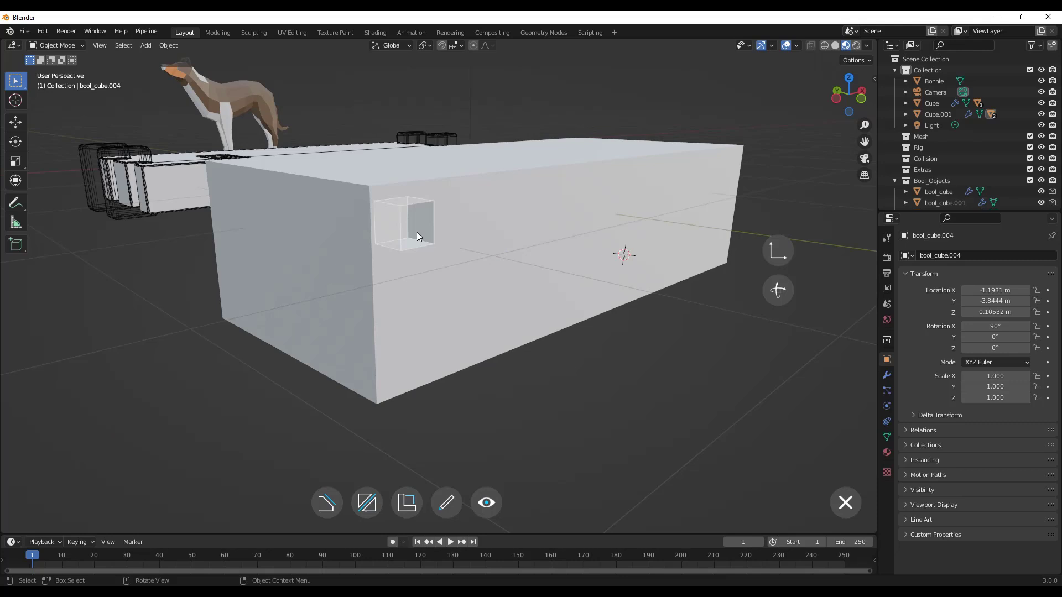
Taper the small rectangular cutter on the long side face along its Z axis and validate the change.
right_click(417, 231)
click(414, 164)
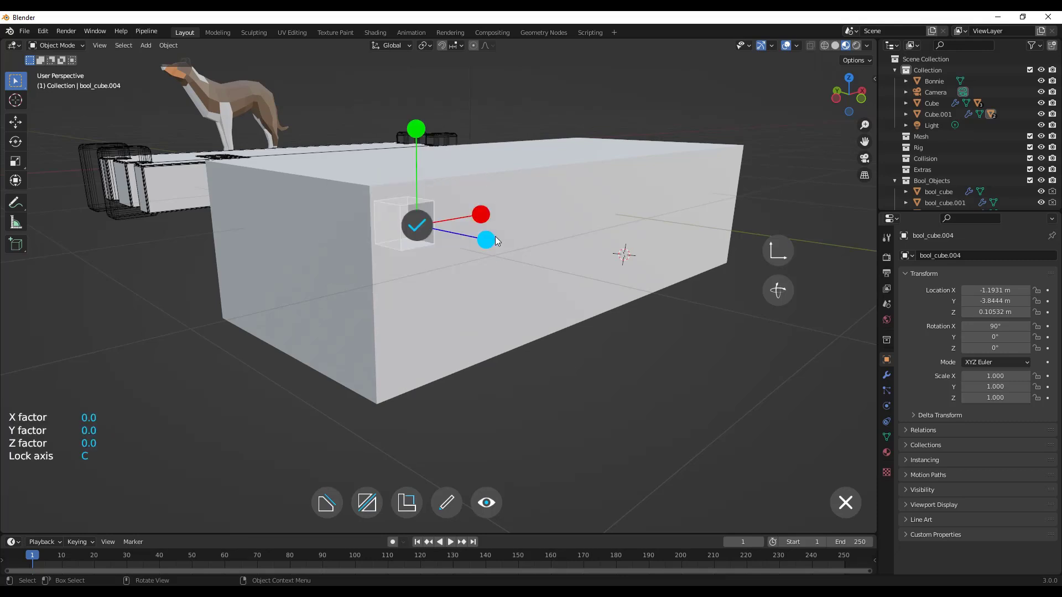
drag(486, 211, 490, 242)
drag(491, 242, 595, 253)
click(415, 224)
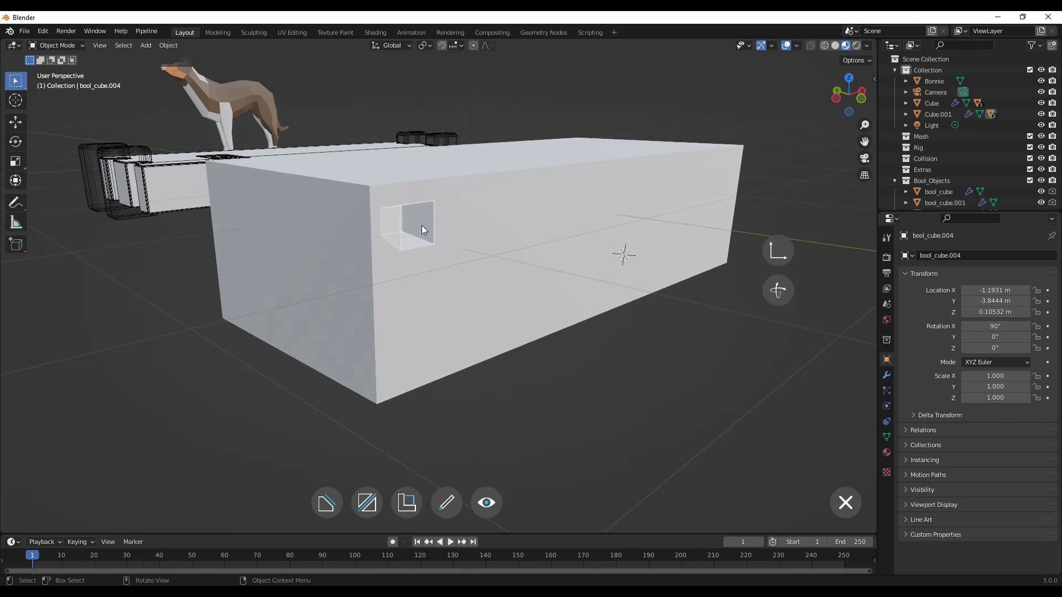
Array the small cutter along X with a count of 10 and an offset of 1.82, and validate it.
click(421, 226)
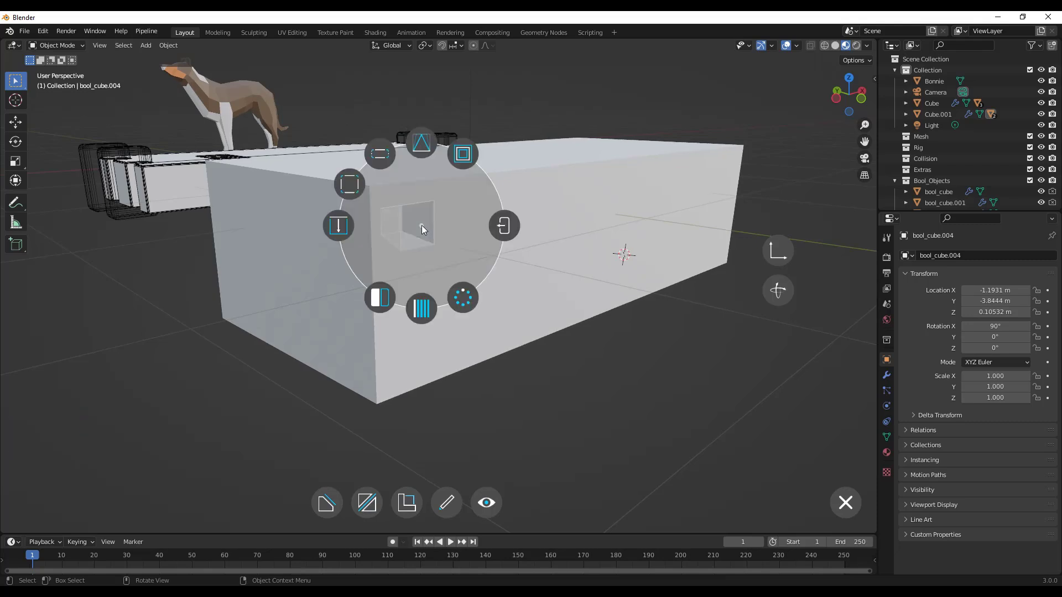
click(422, 308)
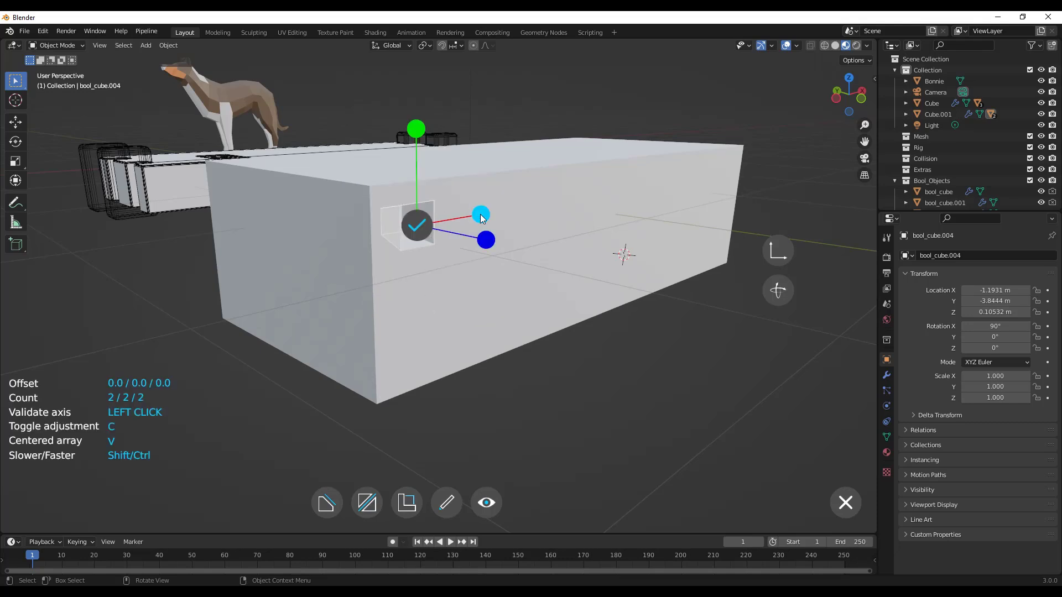
click(480, 215)
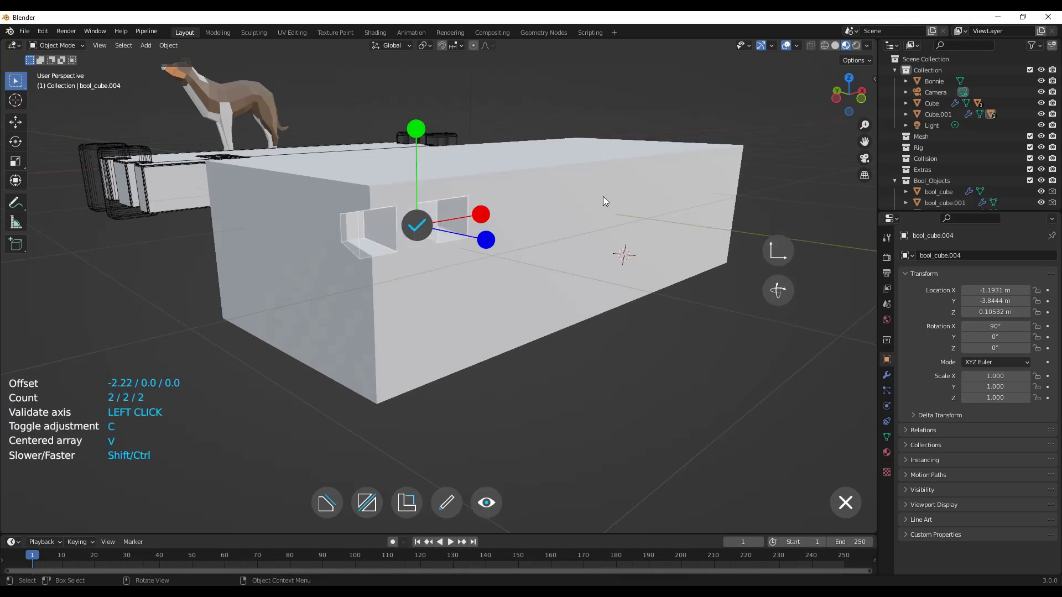
drag(589, 201, 519, 255)
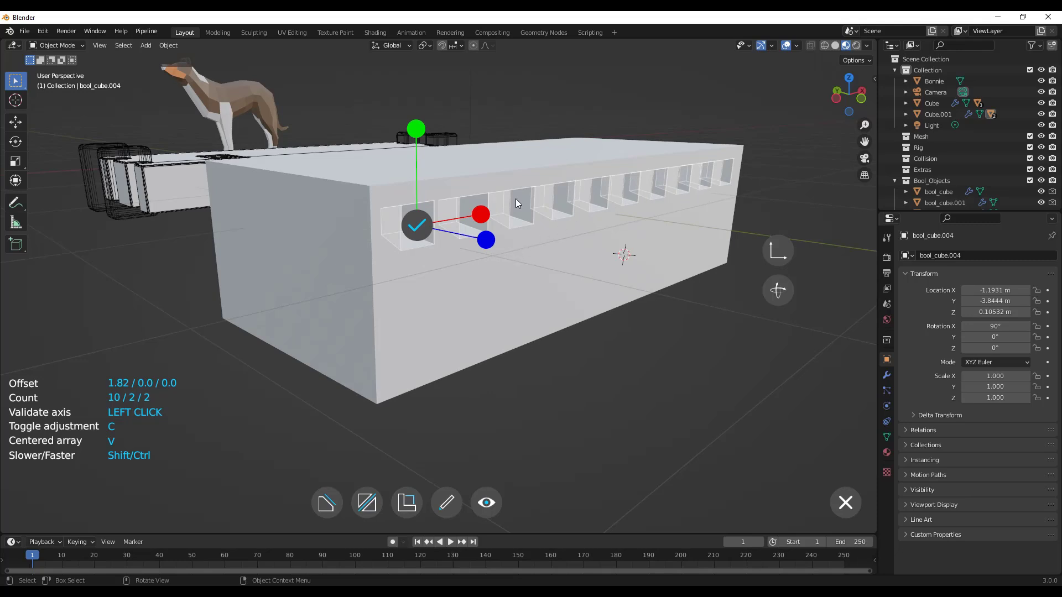
click(417, 228)
Mirror the row of cutters to the block's lower edge and to the opposite long side, and validate and quit.
click(553, 209)
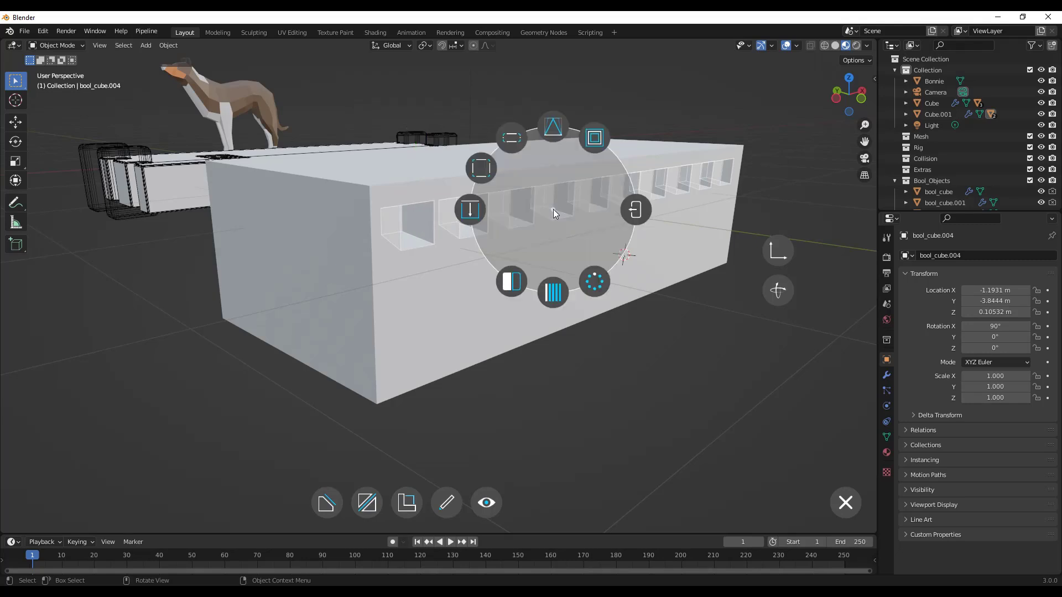
click(511, 283)
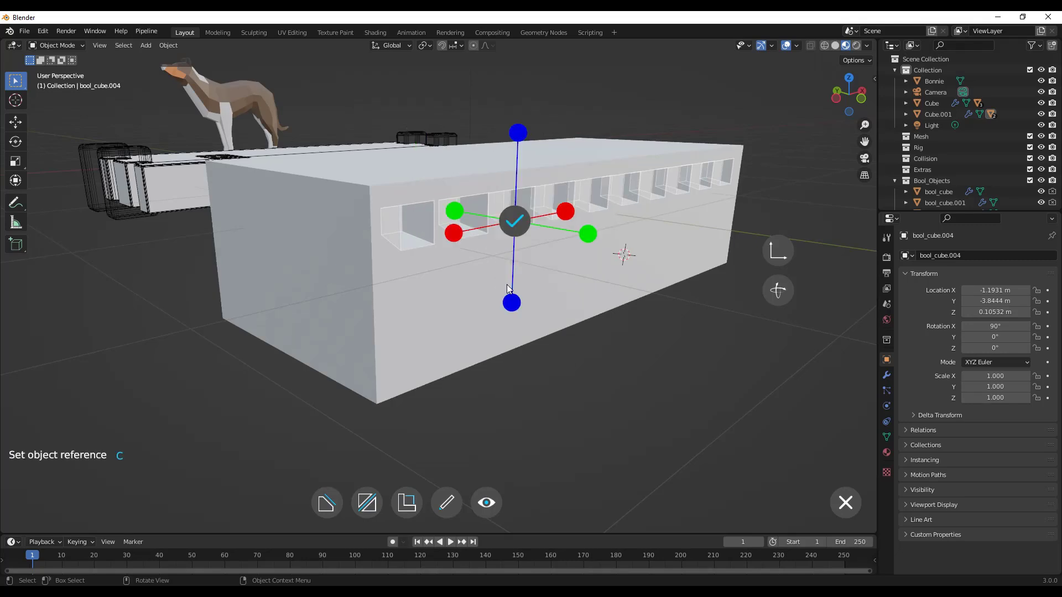
click(510, 302)
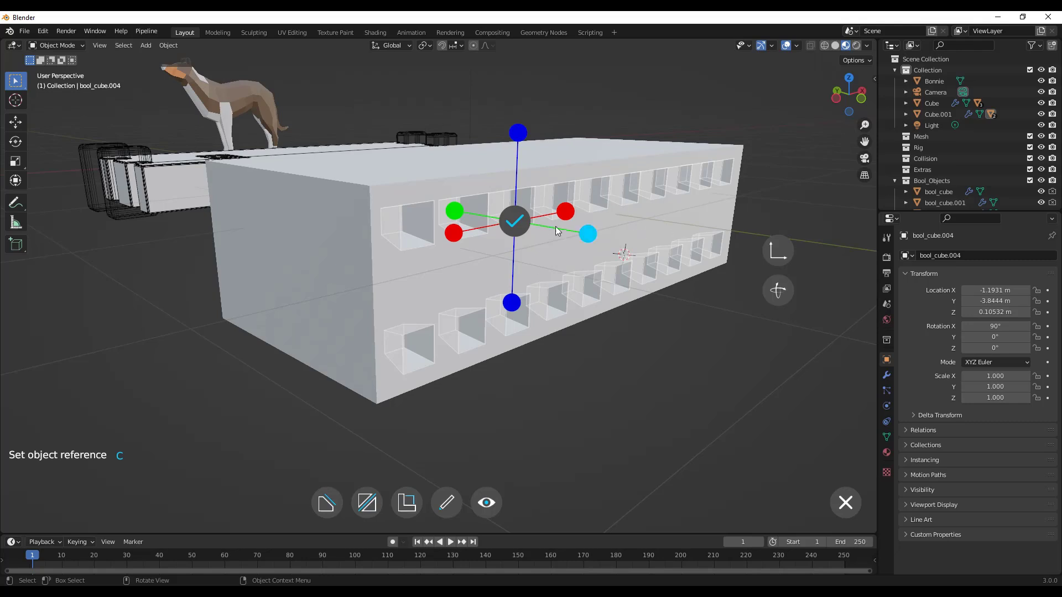
click(455, 214)
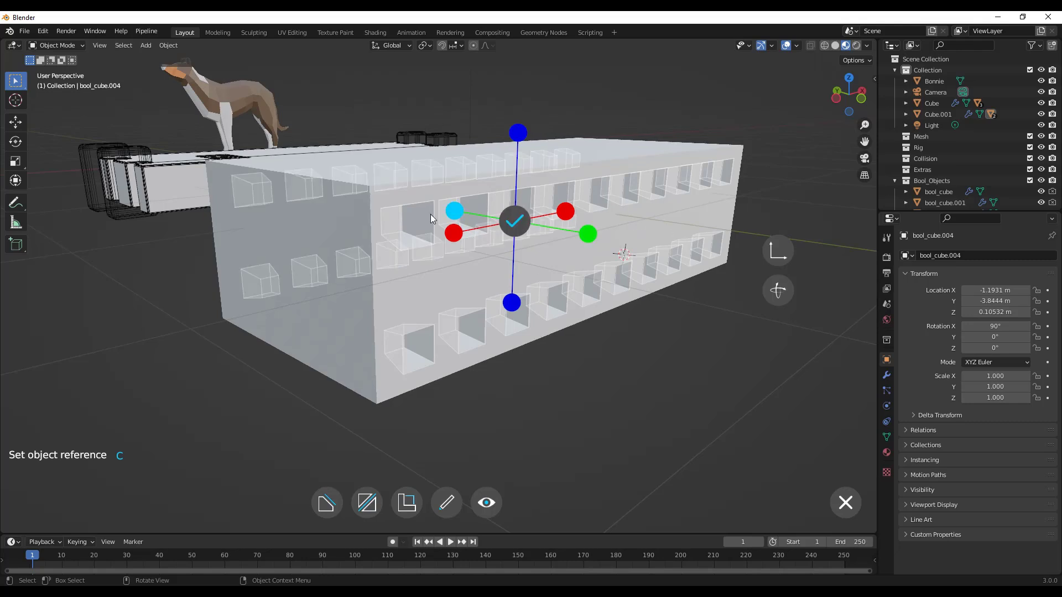
middle_drag(310, 223, 343, 226)
right_click(522, 219)
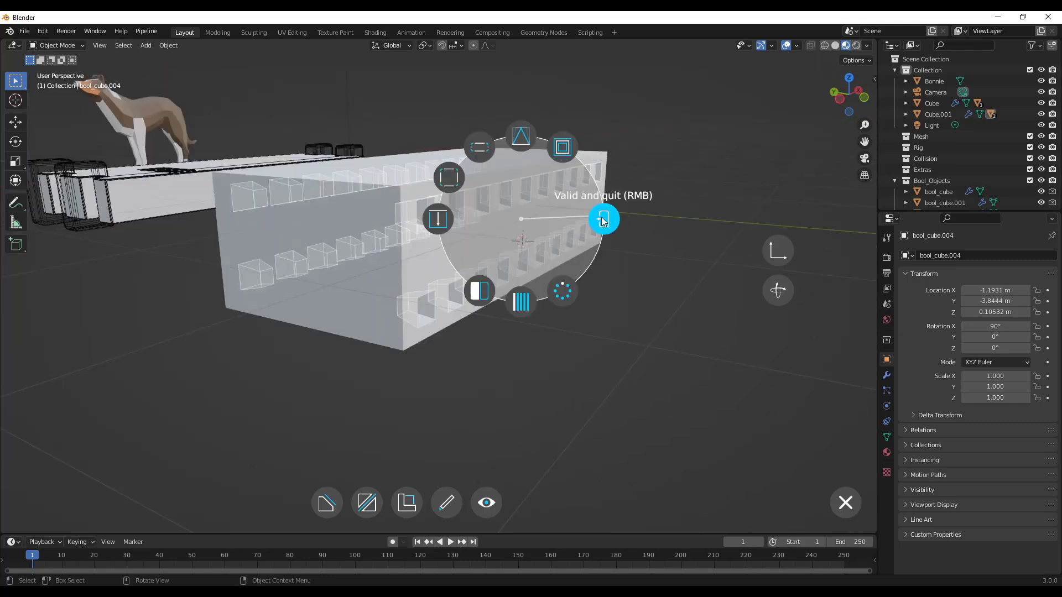
click(603, 220)
Cut a grid-snapped five-sided shape into the near half of the block's upper face with a thickness of about -0.113, and validate it.
middle_drag(561, 228, 464, 191)
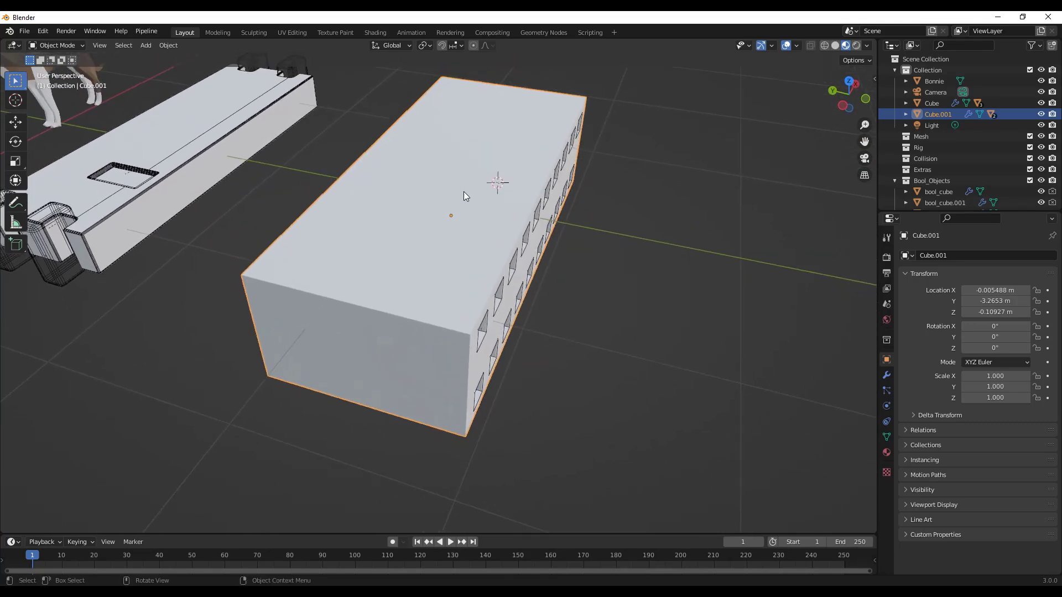
key(f)
click(390, 175)
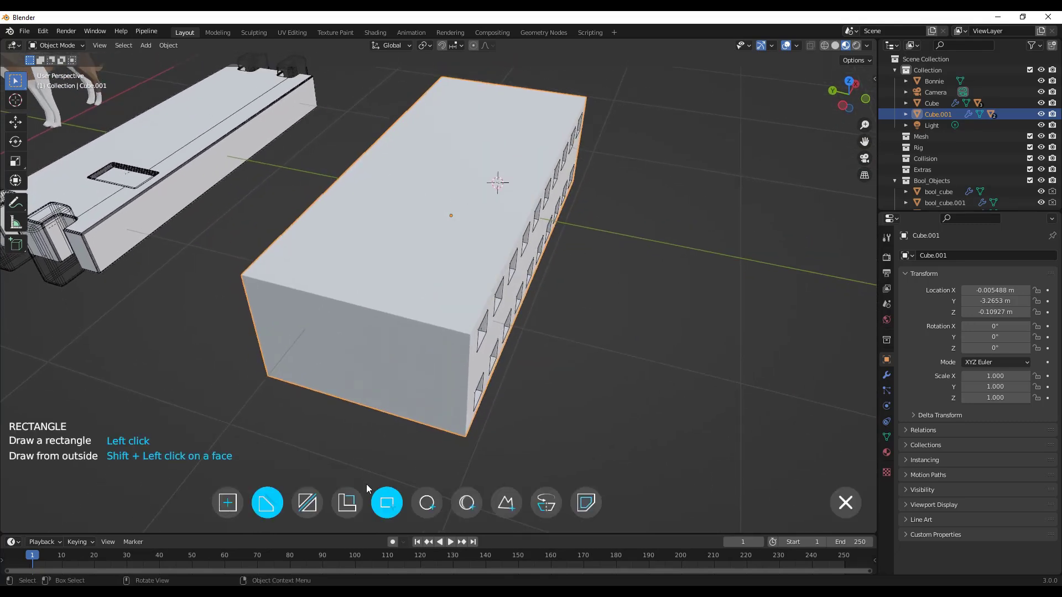
click(506, 502)
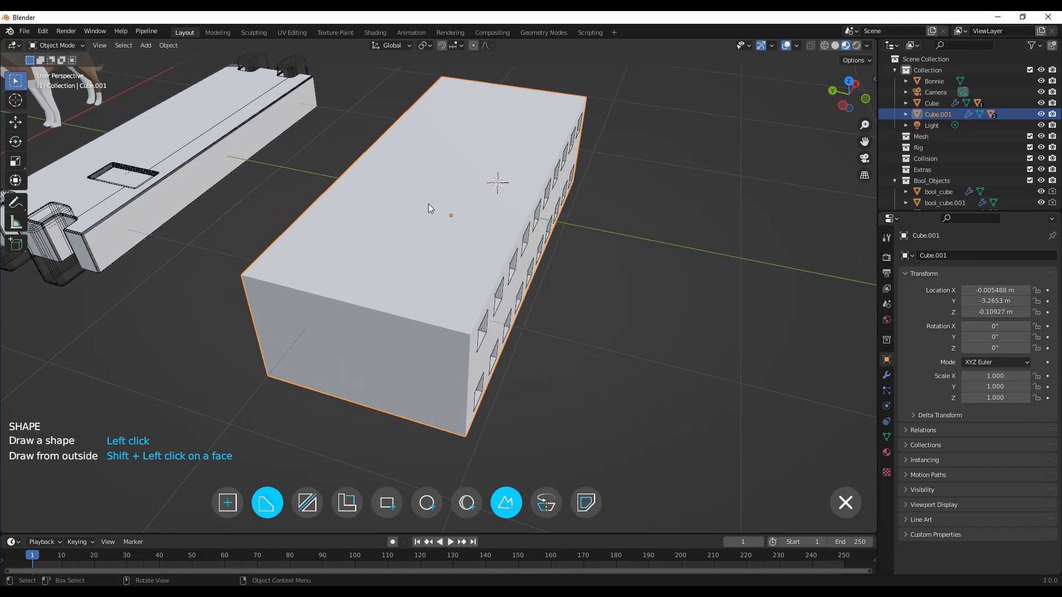
click(417, 198)
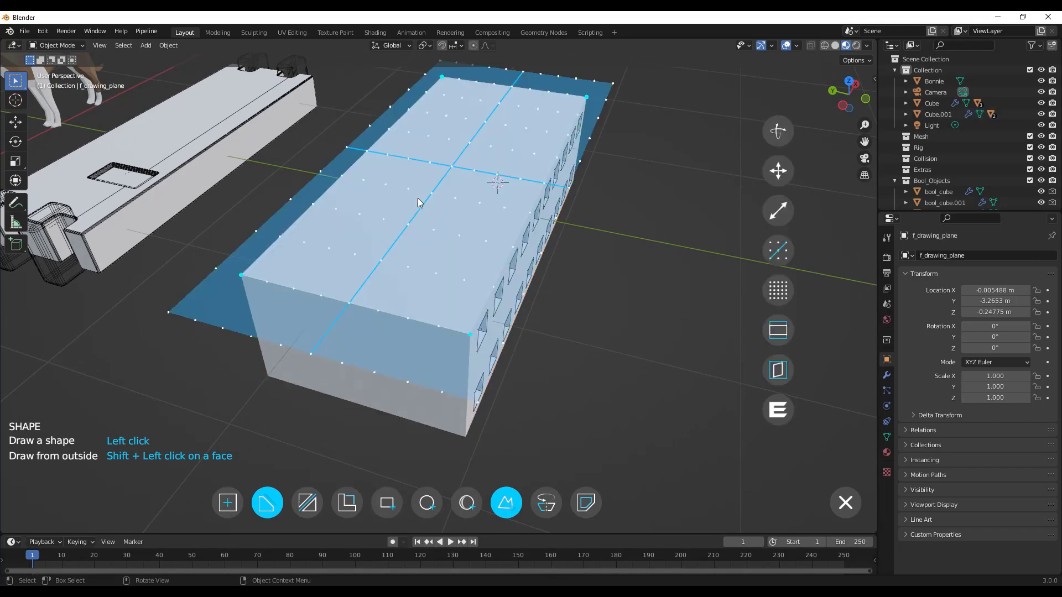
click(410, 189)
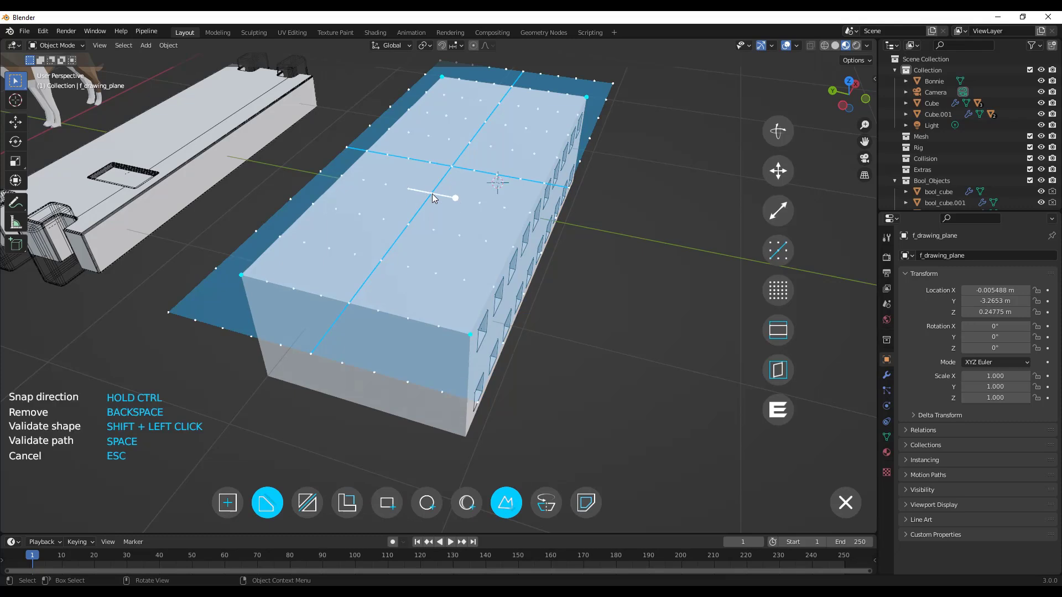
click(456, 198)
click(460, 236)
click(437, 274)
click(329, 248)
shift+click(360, 215)
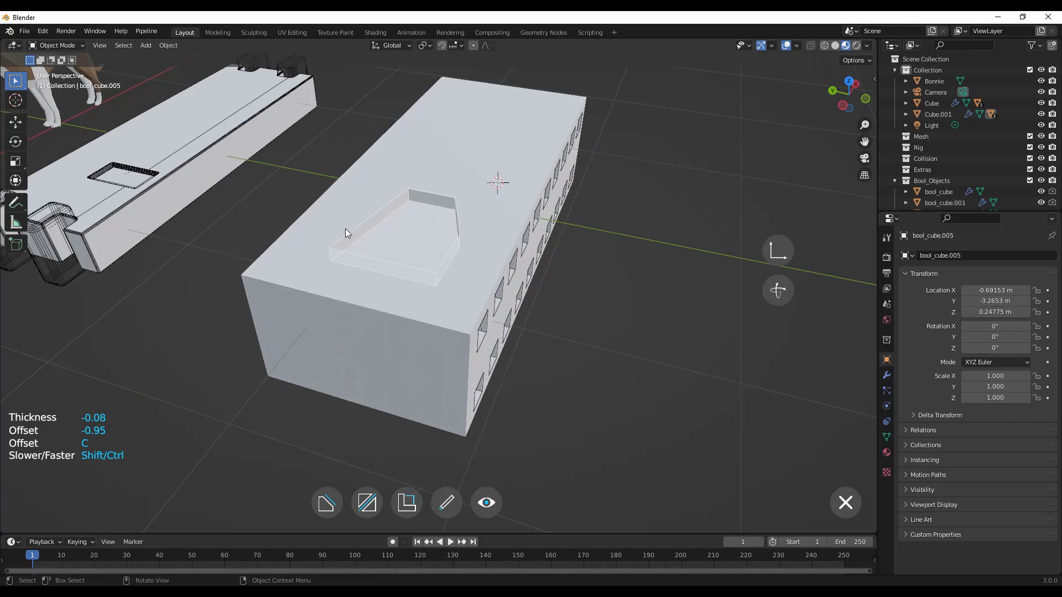
right_click(340, 228)
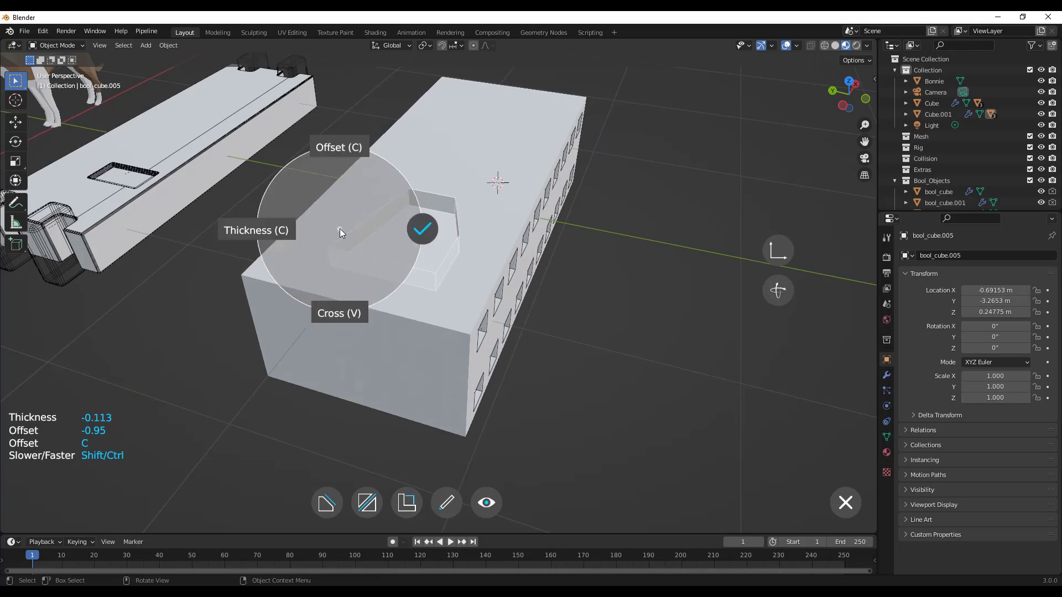
click(422, 229)
Bevel the five-sided pocket's edges with a width of about 0.026 and validate the bevel.
key(f)
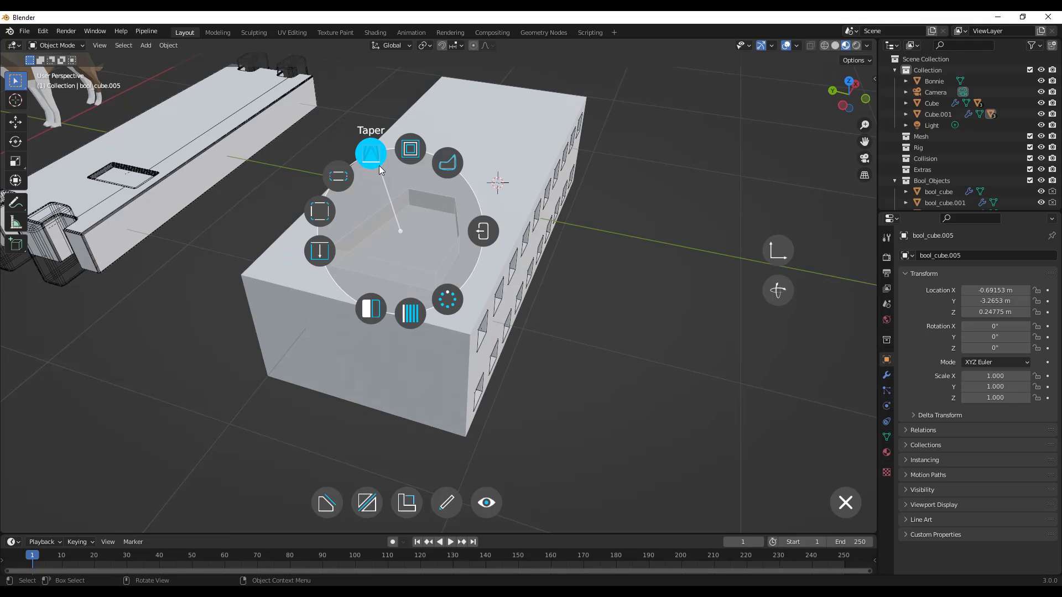
click(339, 180)
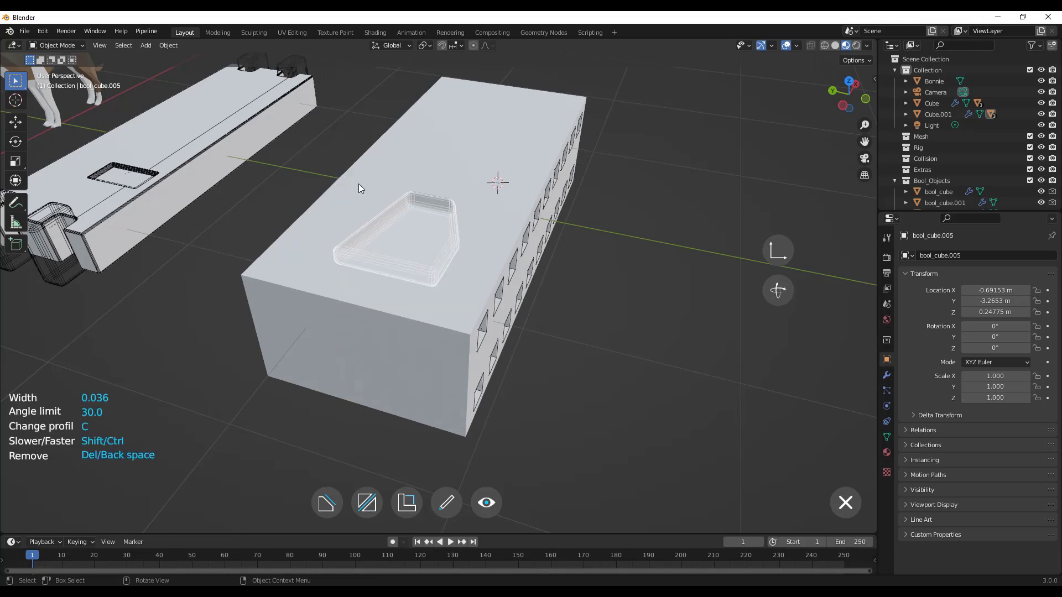
right_click(346, 190)
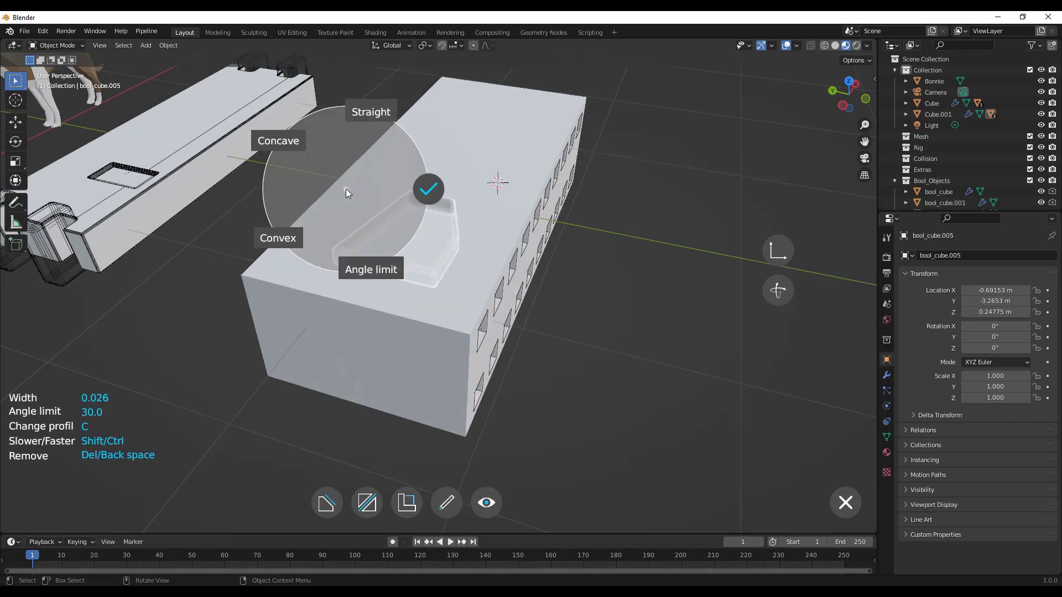
click(427, 185)
Mirror the five-sided pocket along X to the far half of the upper face and validate the cut.
right_click(416, 241)
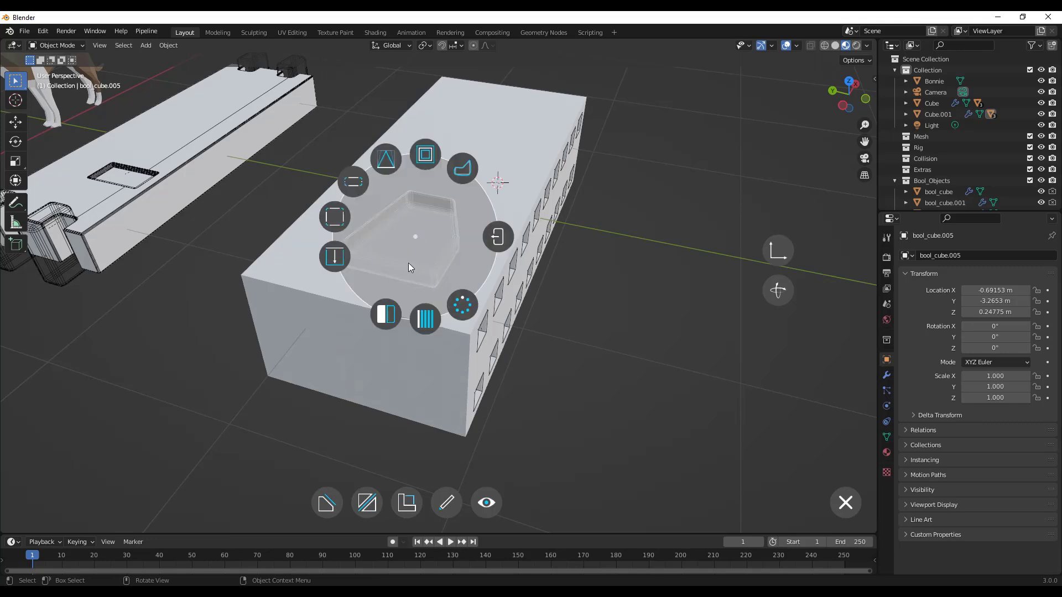
click(379, 315)
click(479, 173)
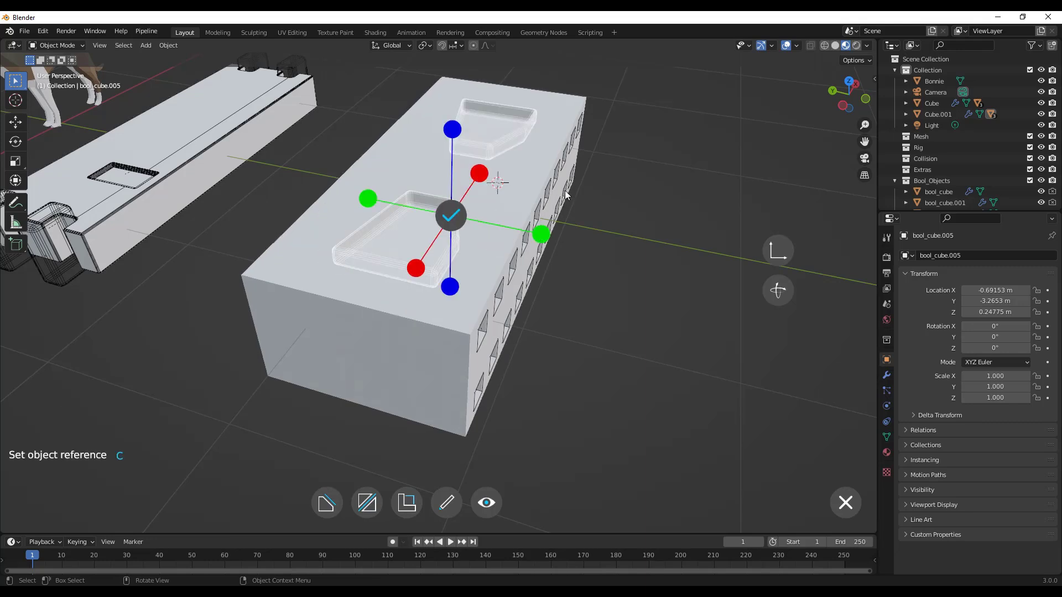
click(451, 216)
middle_drag(451, 216, 485, 196)
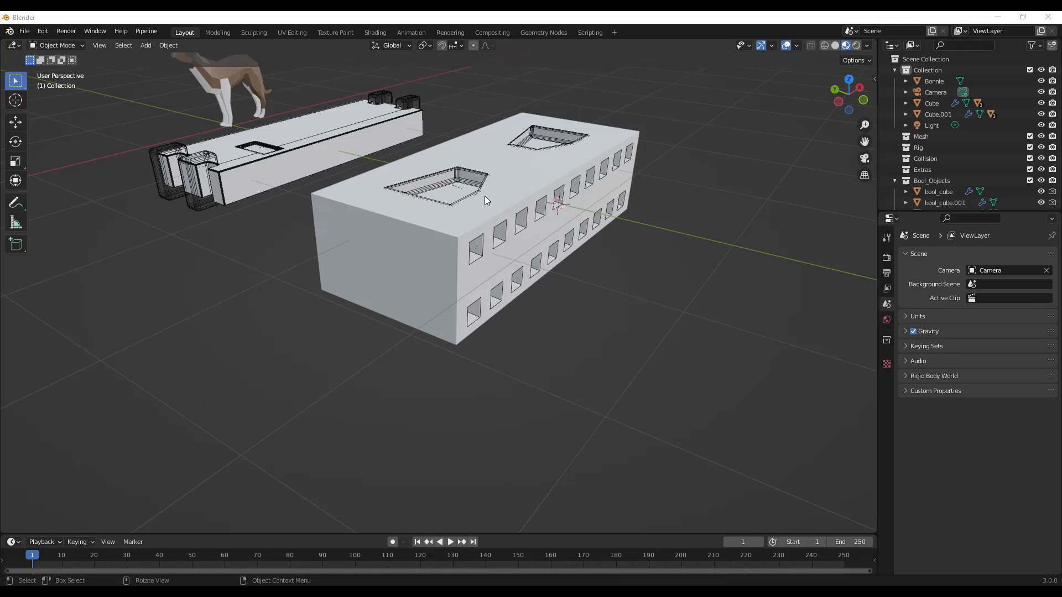
Select the block and run a Fluent wire from the near pocket's floor to the far pocket's floor.
click(441, 258)
right_click(441, 257)
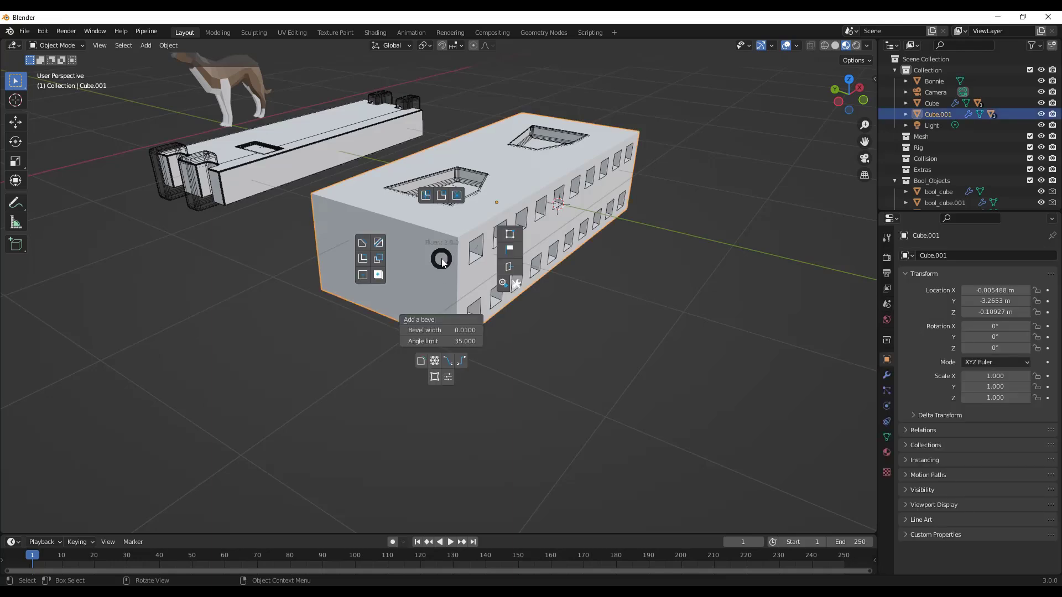
click(451, 364)
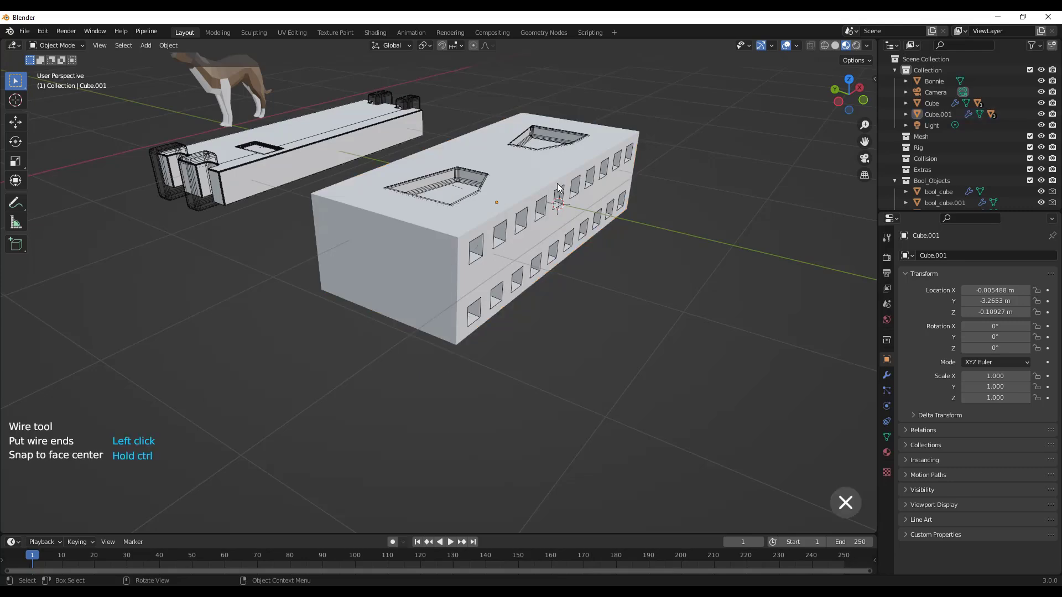
middle_drag(536, 155, 507, 177)
click(442, 170)
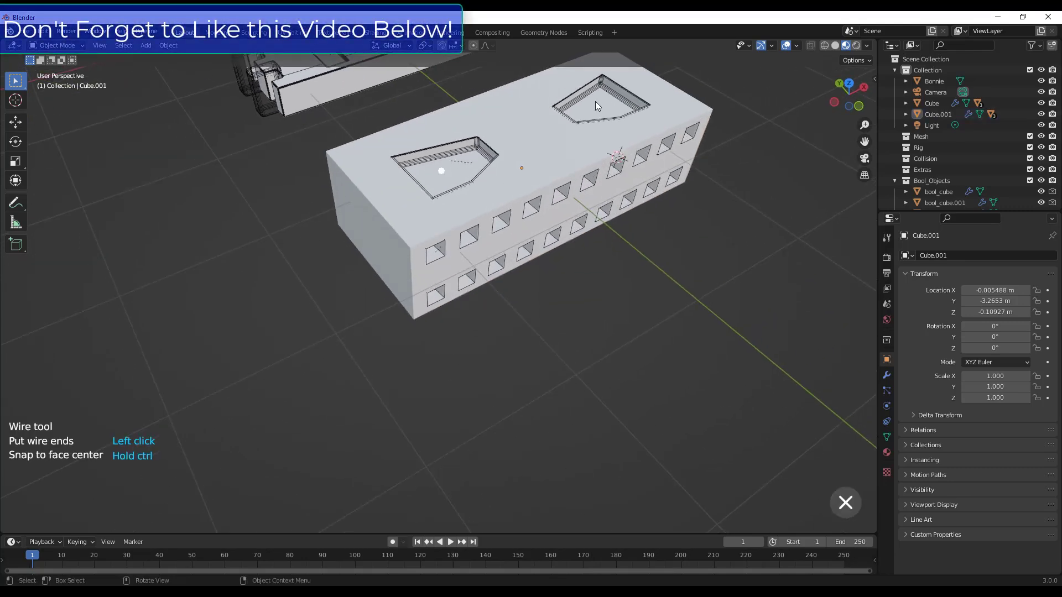
click(601, 105)
Array the wire into several parallel strands and set the array radius to 0.02.
middle_drag(544, 198, 557, 176)
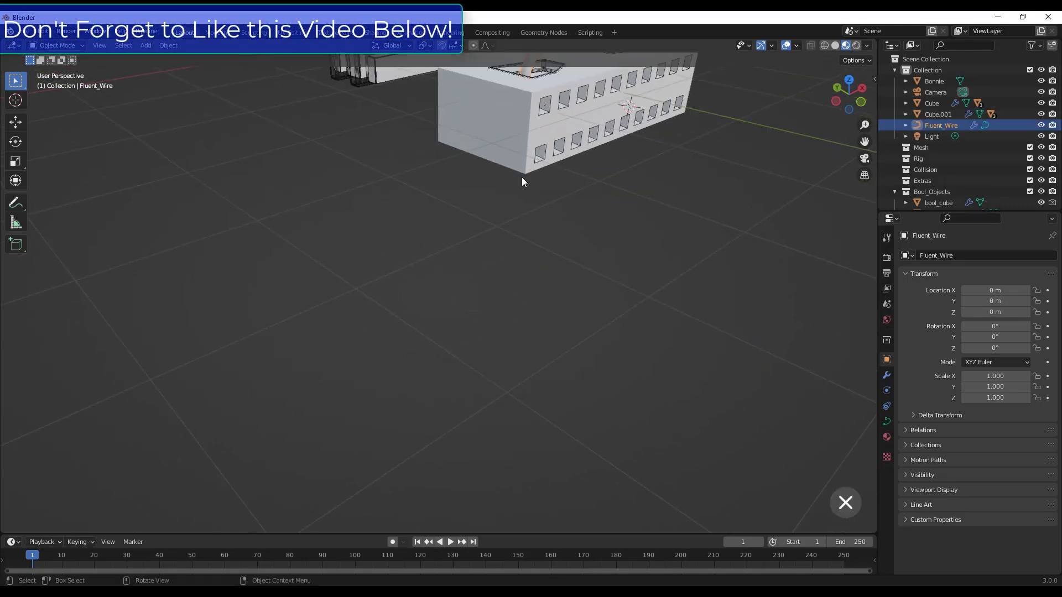
scroll(522, 177, down, 5)
scroll(570, 92, up, 5)
key(f)
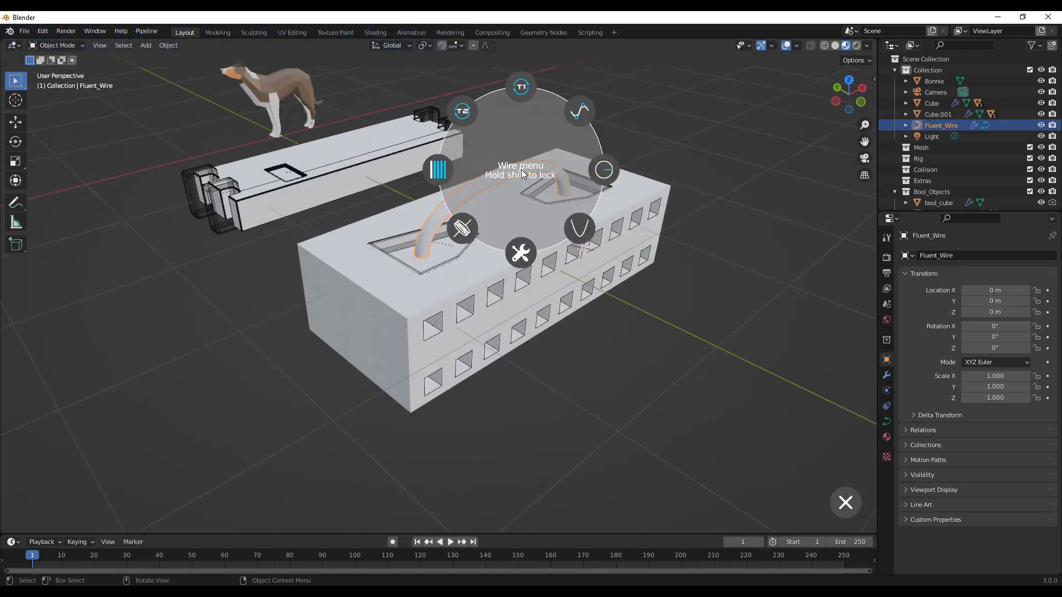
click(438, 169)
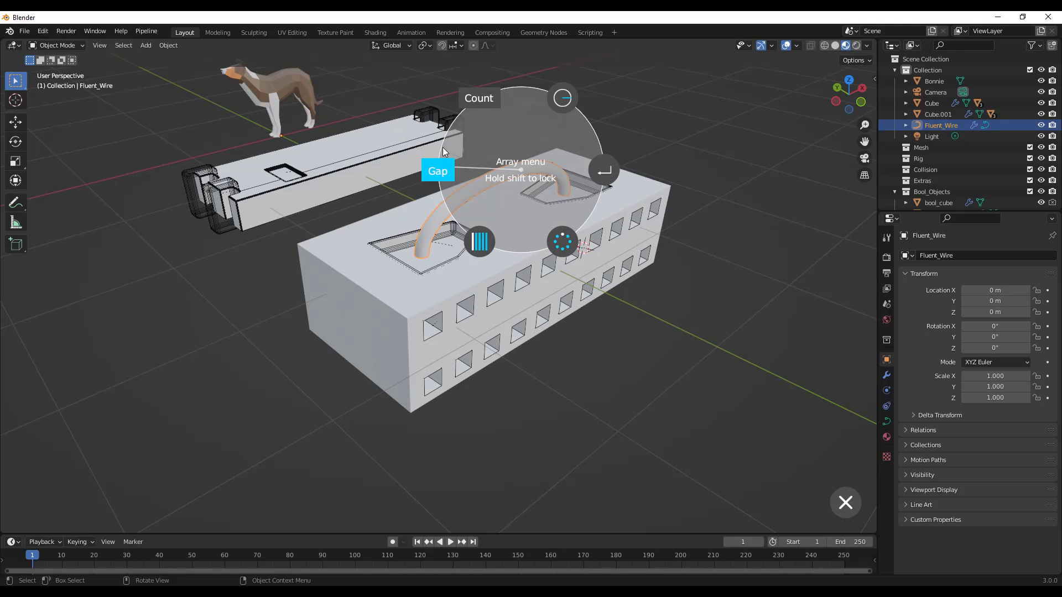
click(479, 101)
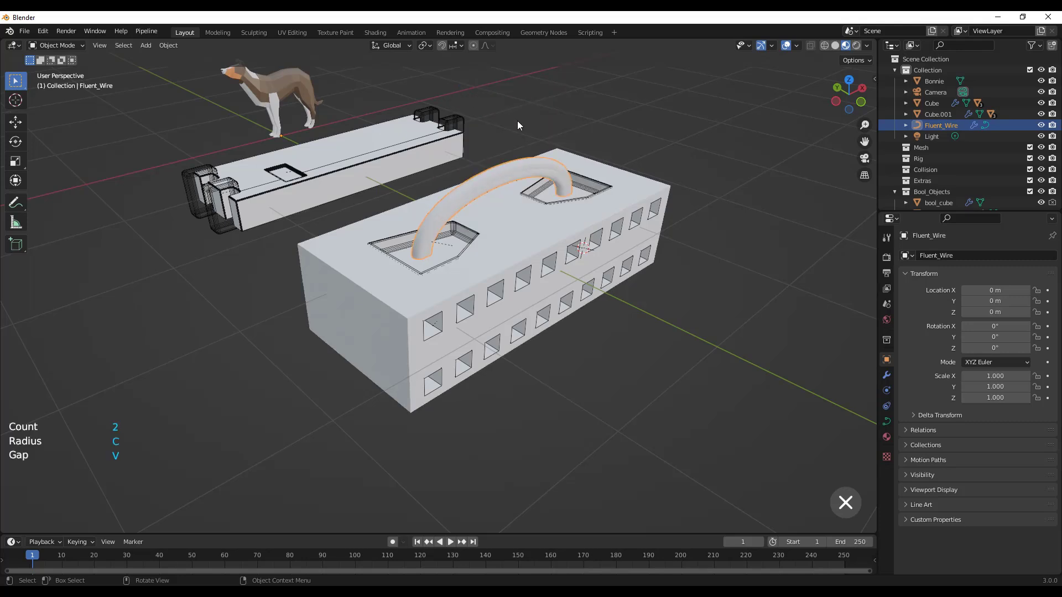
click(537, 124)
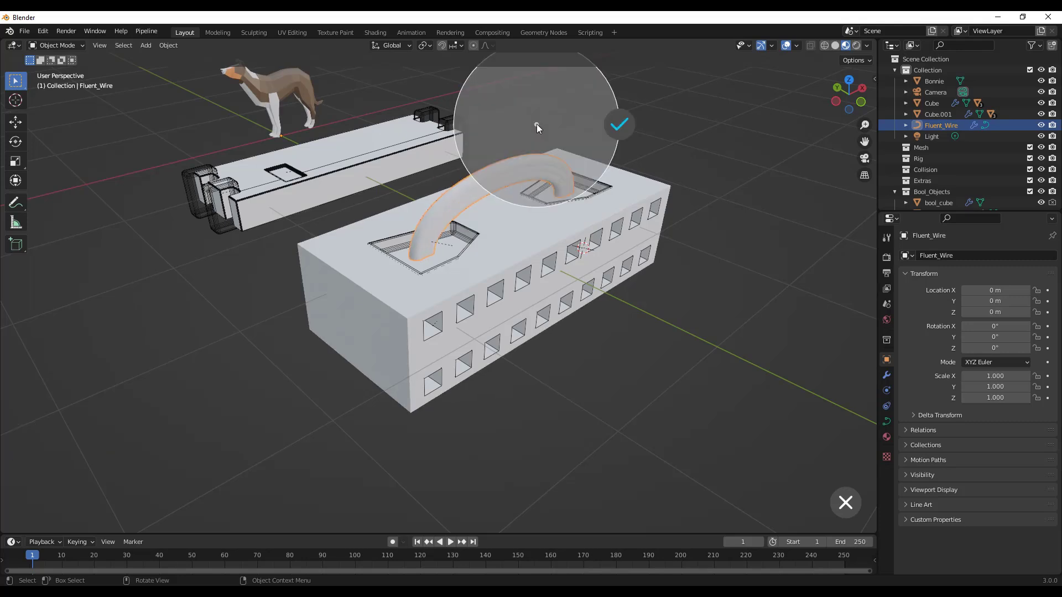
click(529, 193)
click(572, 117)
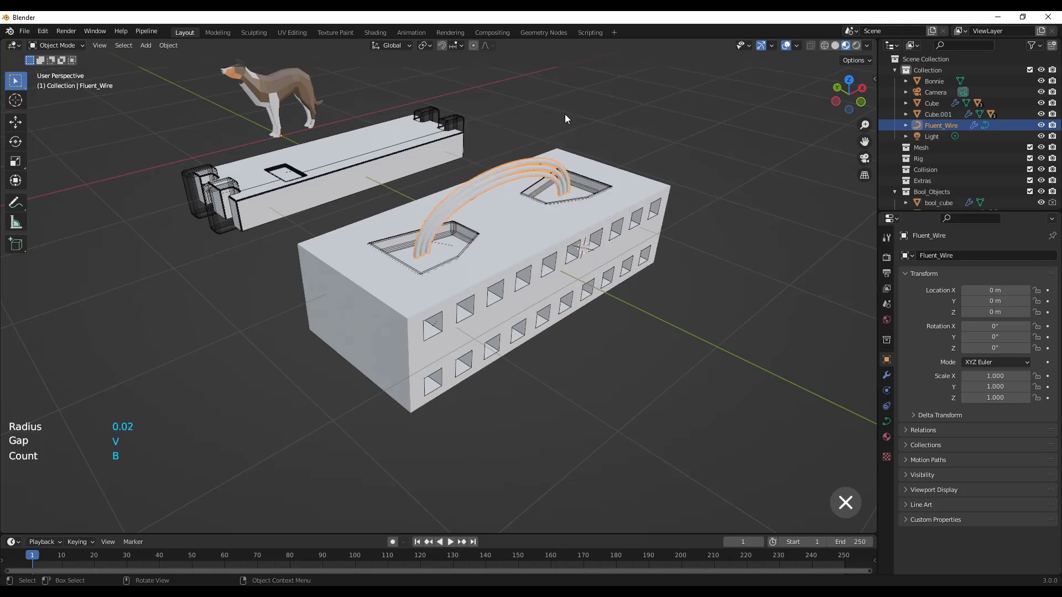
click(565, 114)
Leave the wire's array settings and return to the main wire options.
scroll(565, 114, up, 3)
key(a)
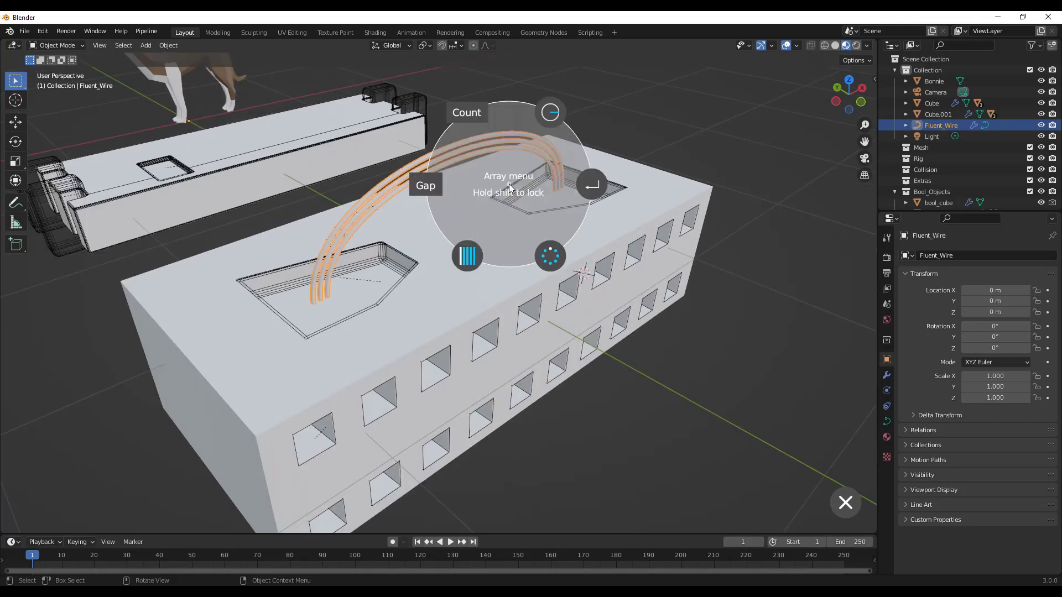
click(589, 183)
click(452, 215)
click(536, 214)
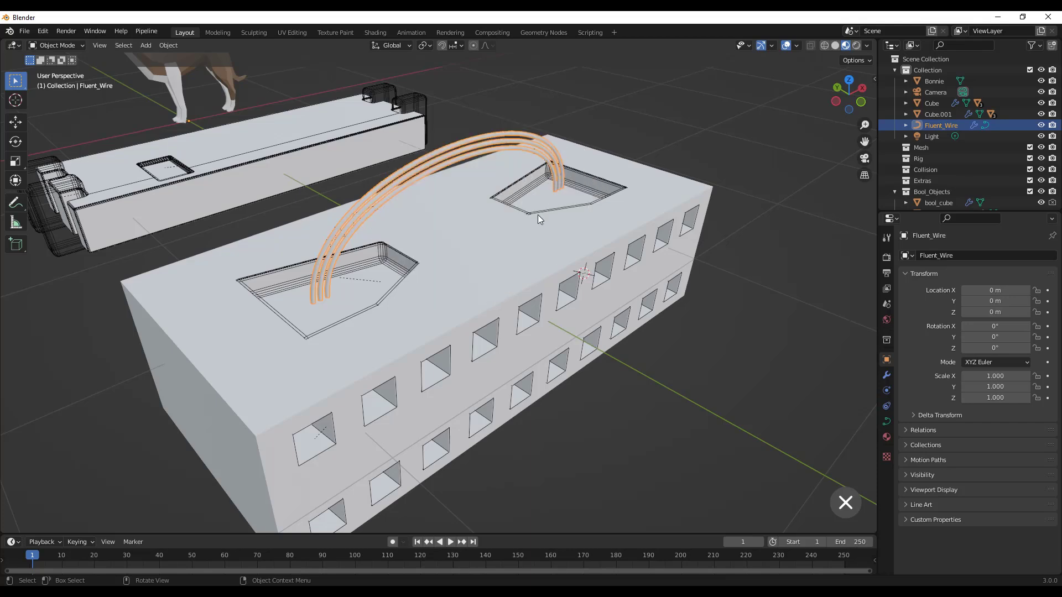
Adjust the wire's T2 setting to rotate the strands at the far pocket and validate the change.
click(506, 231)
click(578, 231)
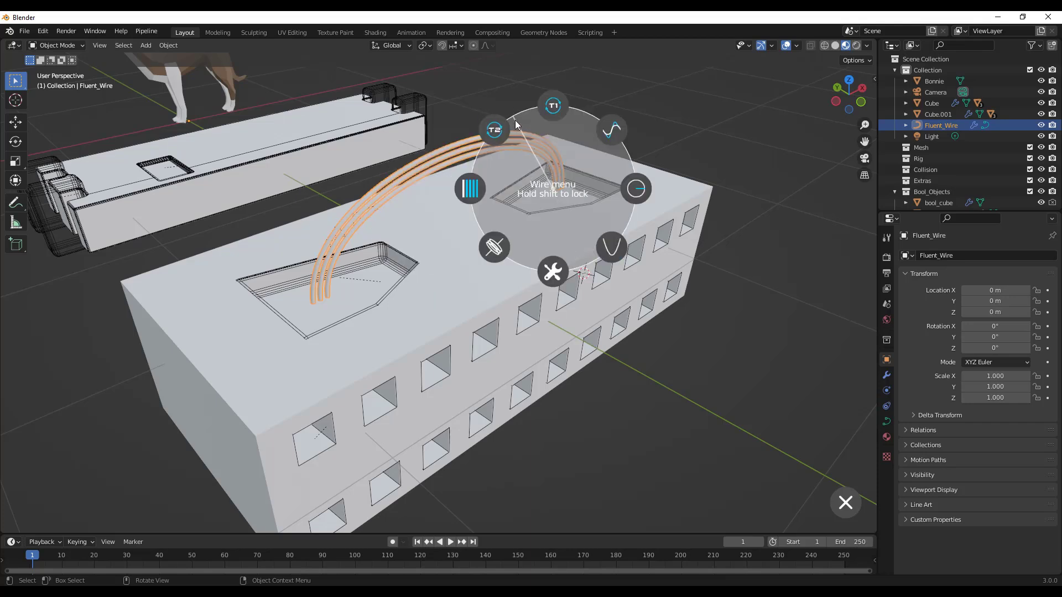
click(497, 133)
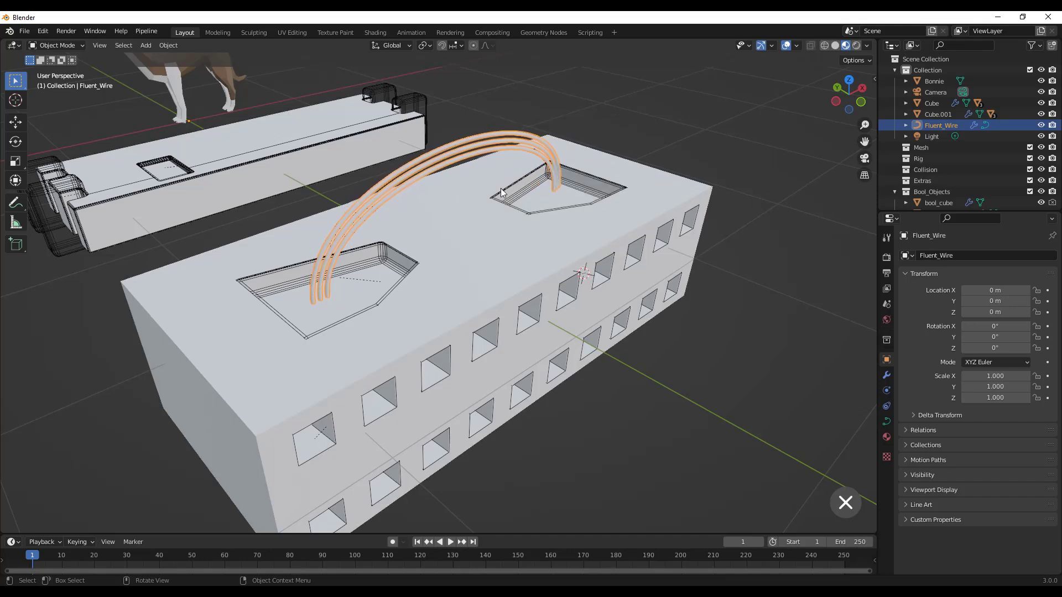
click(330, 242)
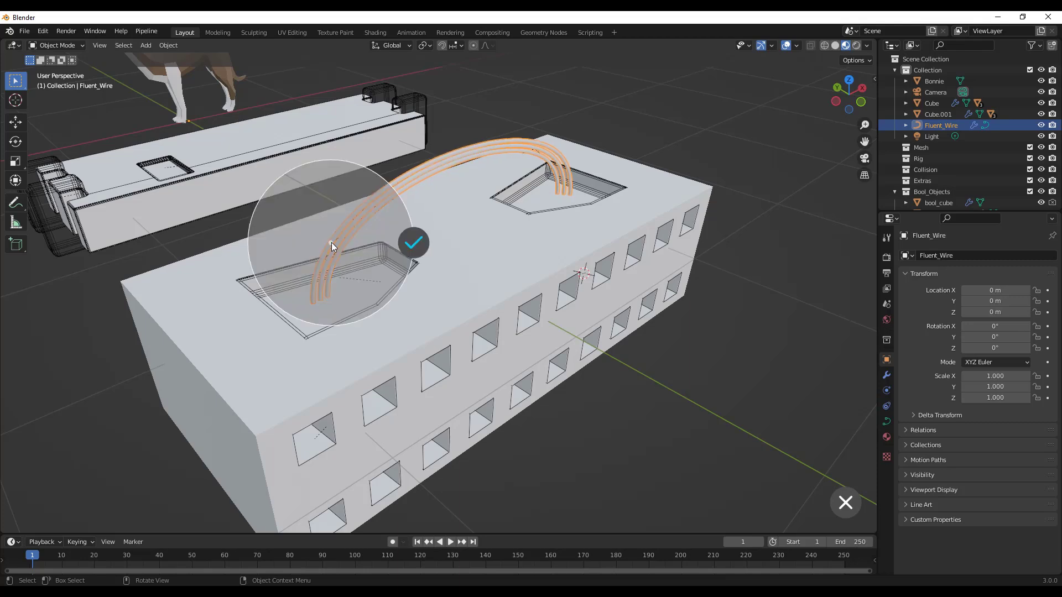
click(422, 245)
Adjust the wire's T1 setting to twist the strands at the near pocket and validate the change.
click(436, 244)
click(439, 173)
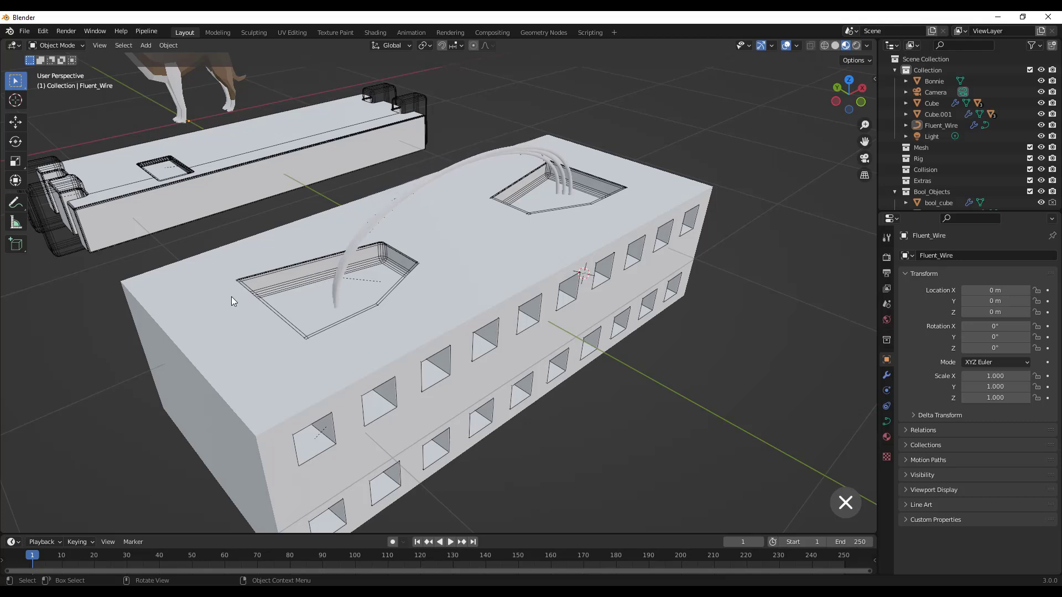
right_click(389, 276)
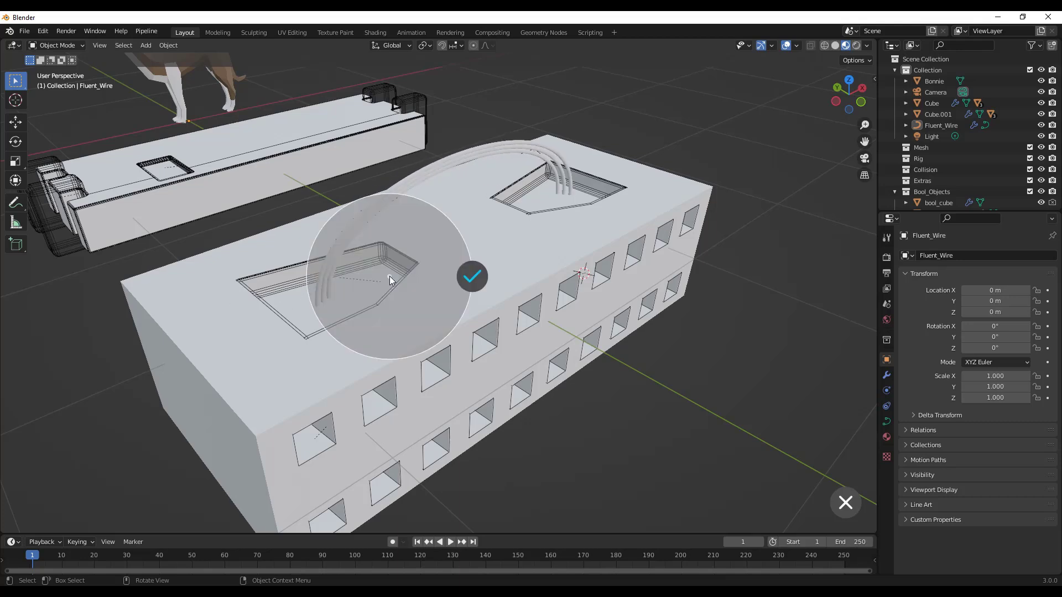
click(474, 276)
Finish the wire and run a Fluent pipe from the block's near end face to the far edge of its upper face.
middle_drag(495, 226, 536, 210)
right_click(433, 283)
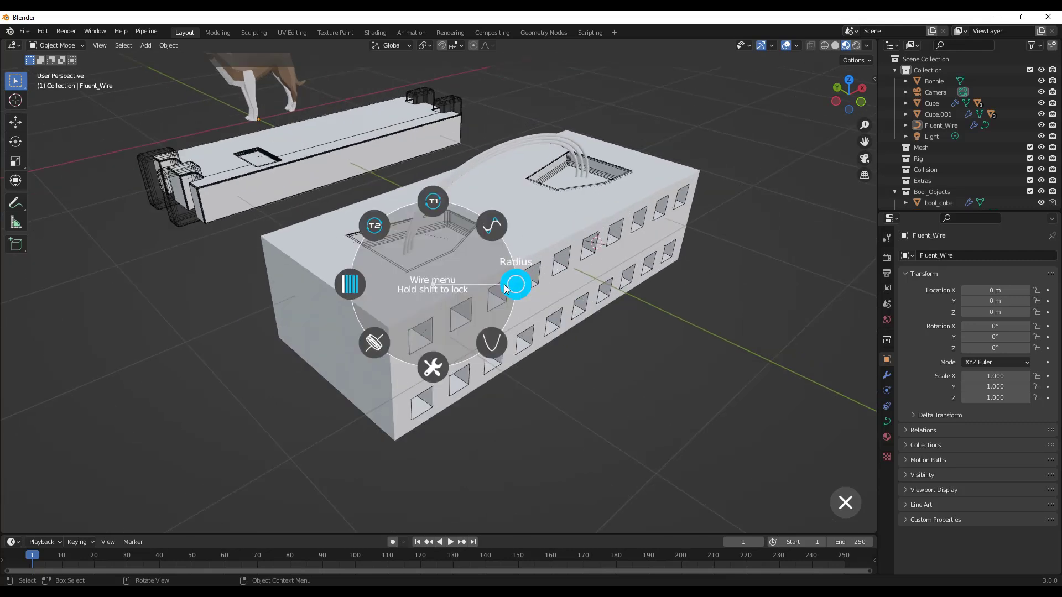
click(610, 353)
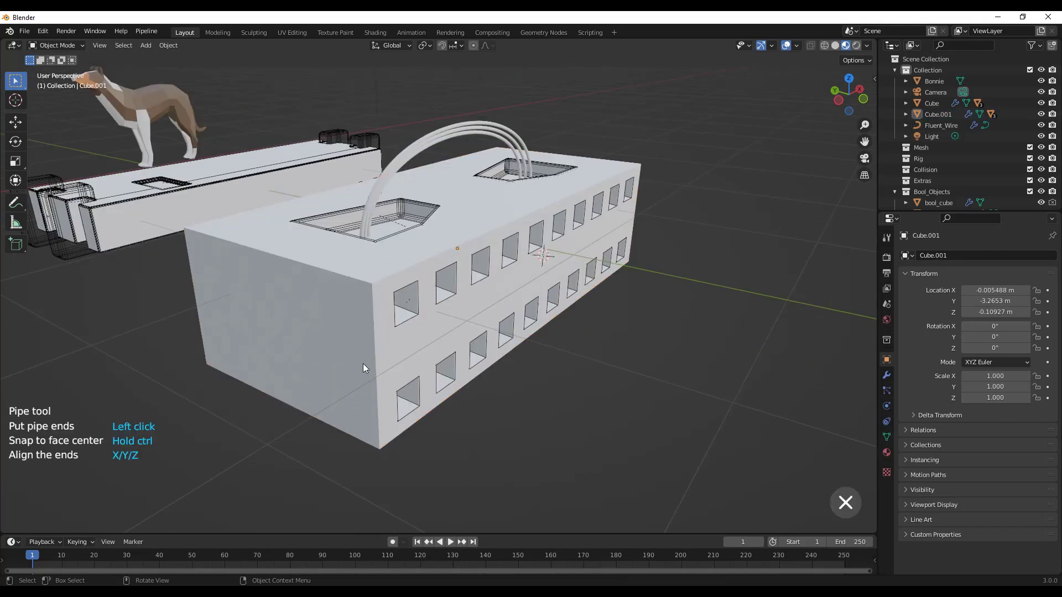
click(615, 164)
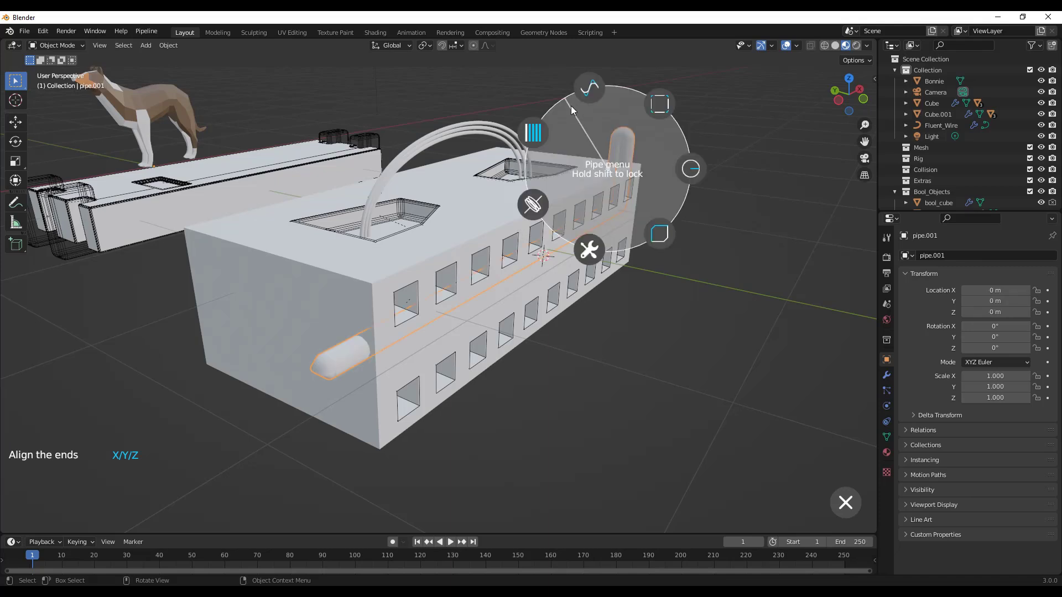
Extend both pipe ends well away from their faces so the pipe passes outside the block, and validate.
click(586, 89)
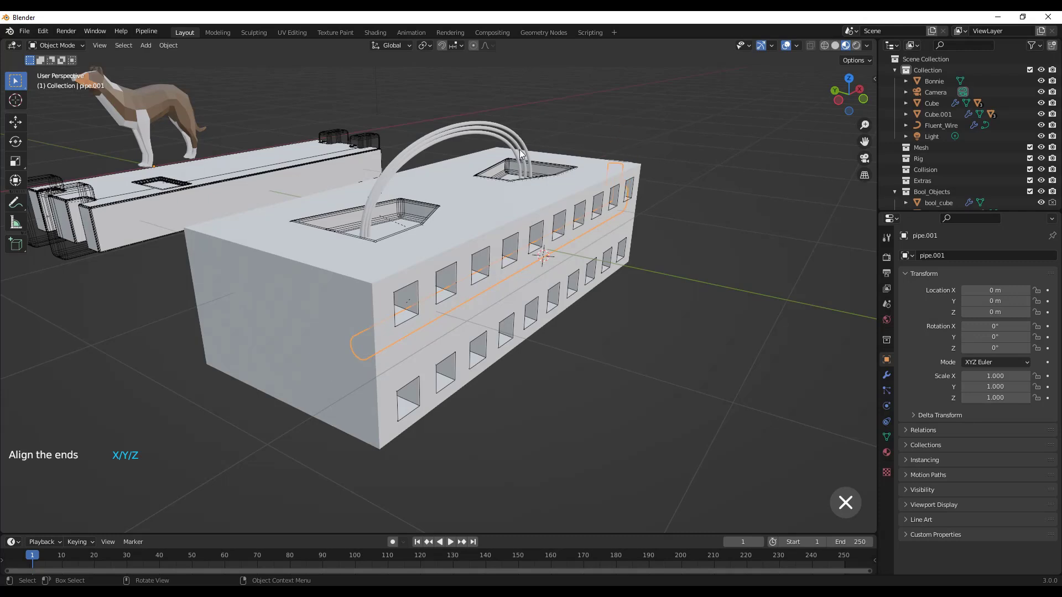
click(612, 97)
click(691, 99)
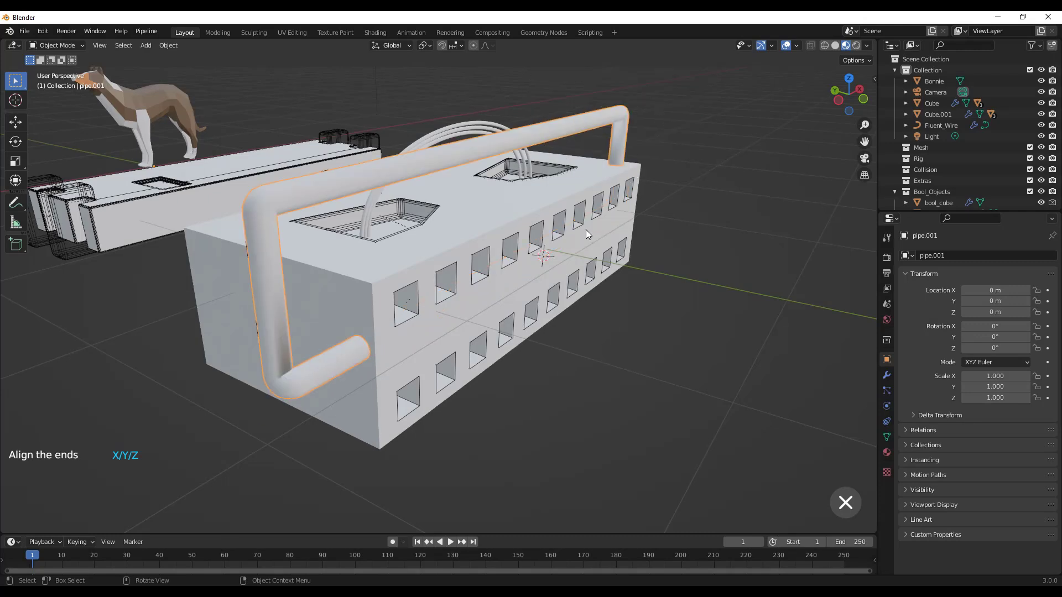
Reduce the pipe's radius to make it a thin tube around the block.
click(669, 225)
click(731, 225)
middle_drag(728, 224, 698, 264)
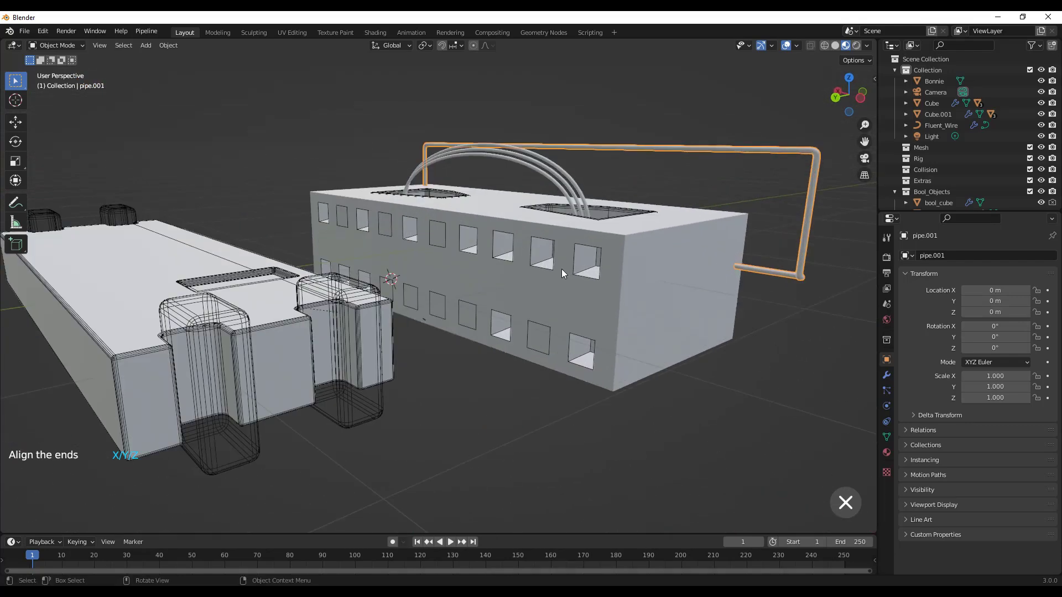
scroll(598, 236, down, 4)
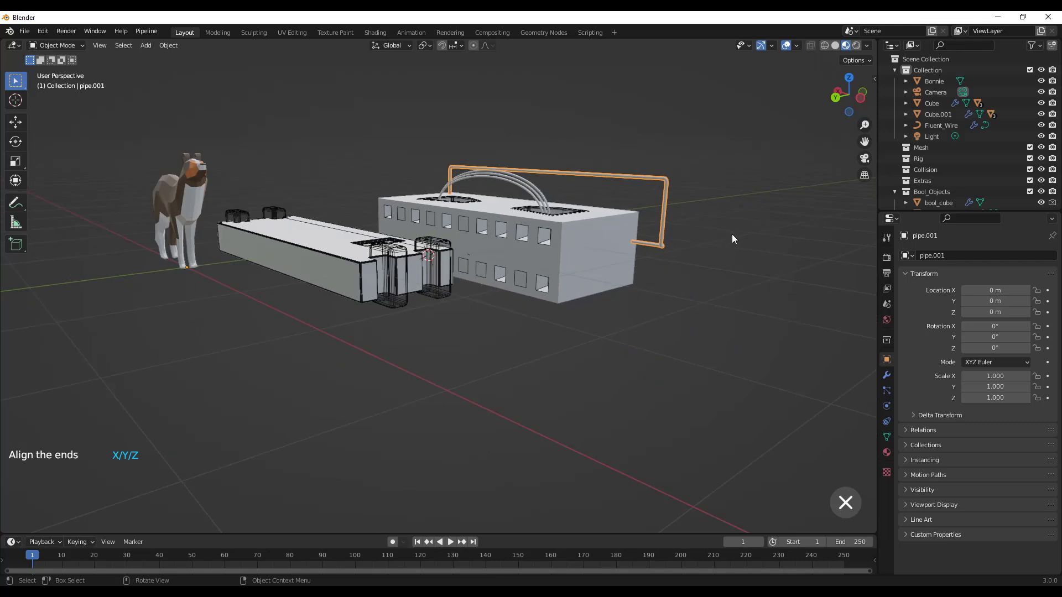
scroll(731, 234, up, 2)
scroll(575, 253, up, 1)
middle_drag(571, 251, 555, 272)
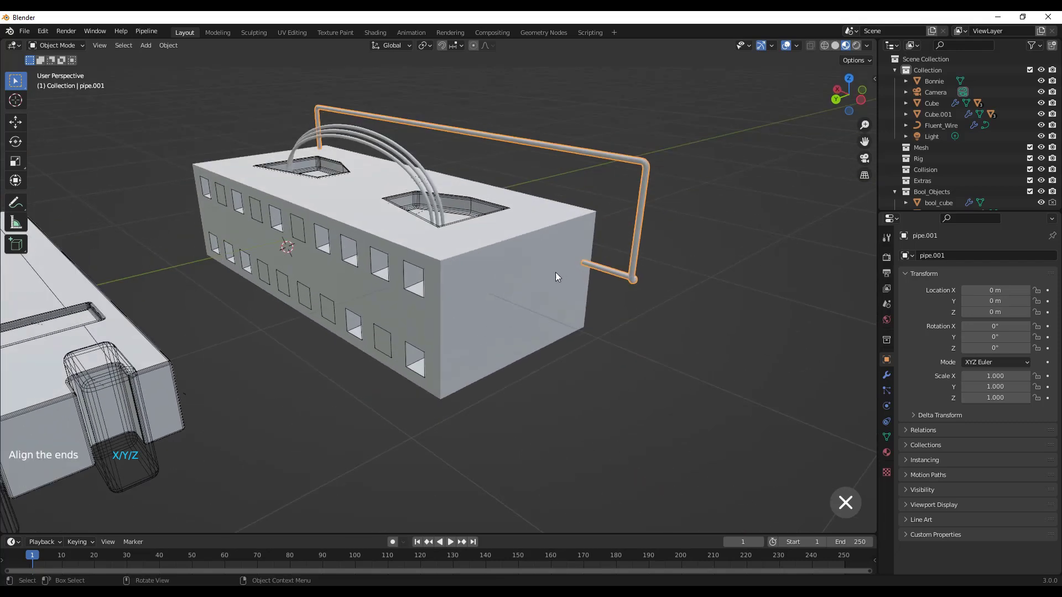